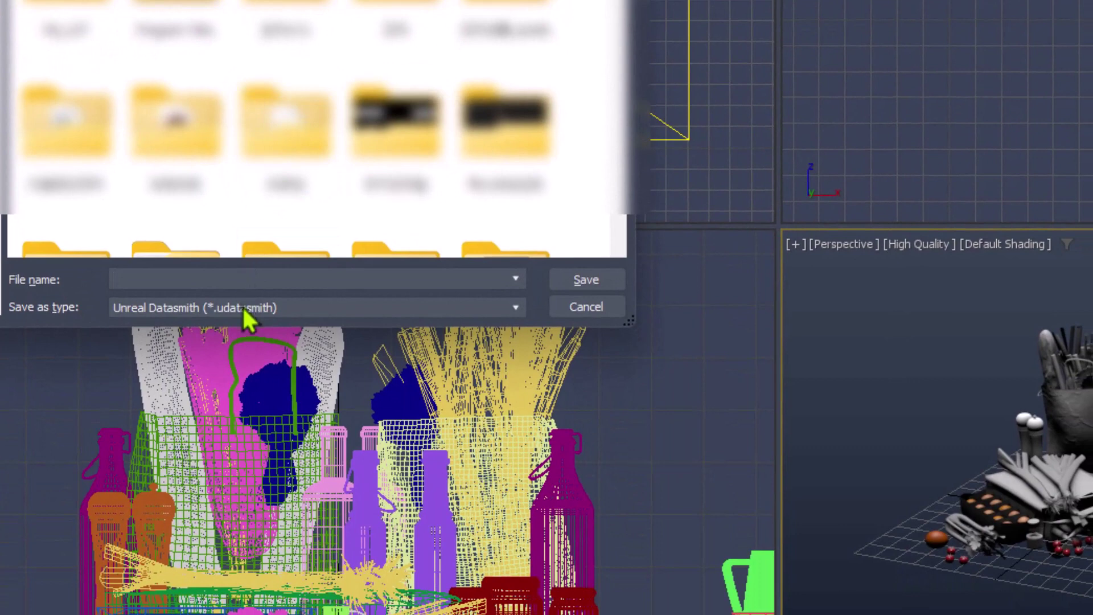
left_click(243, 308)
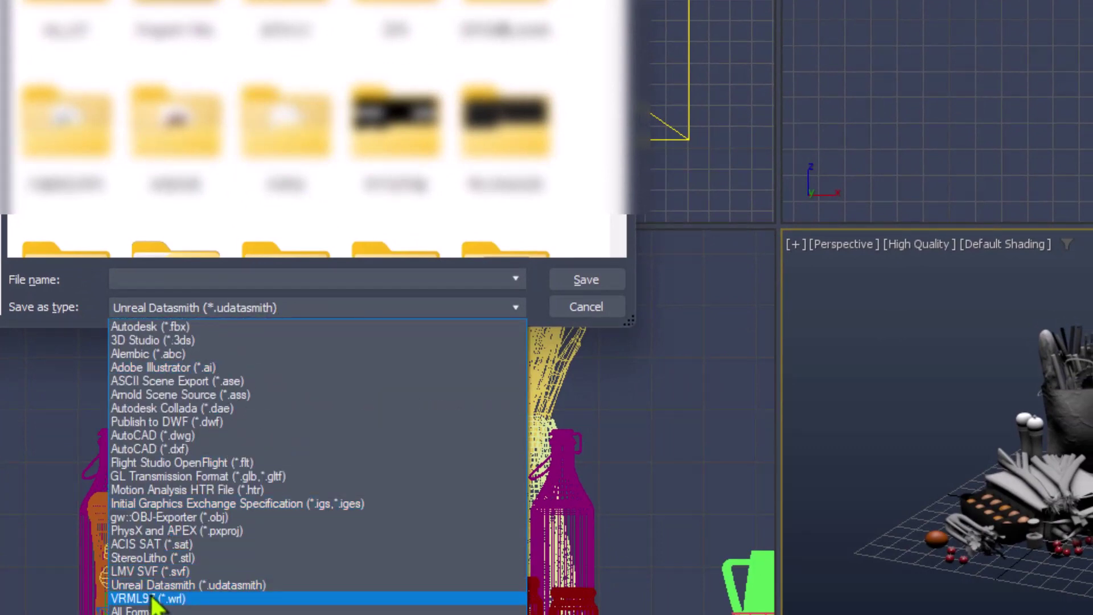
left_click(161, 589)
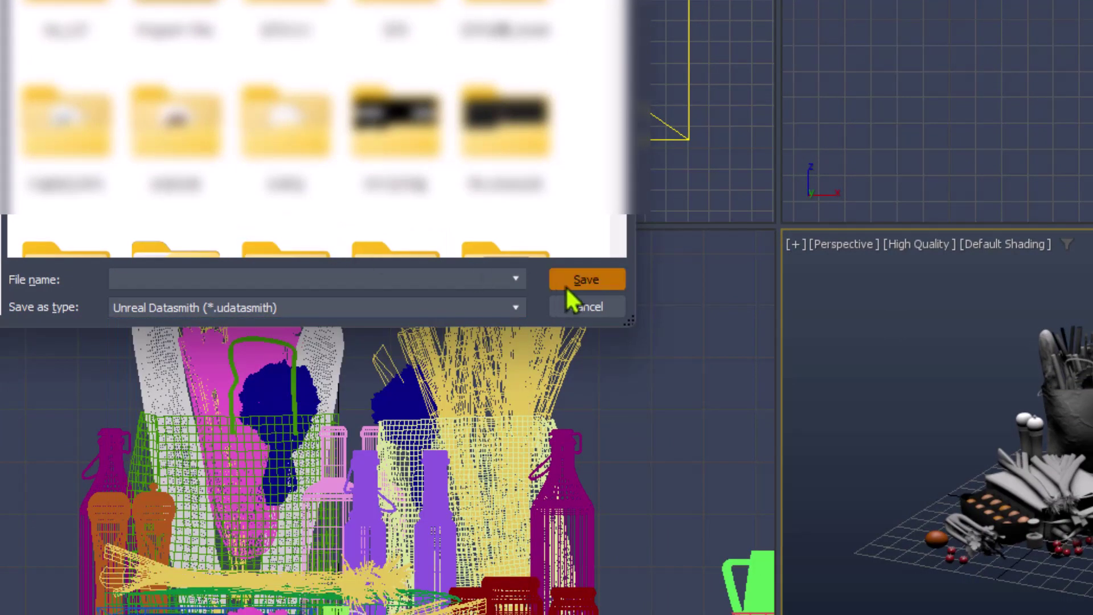
left_click(588, 310)
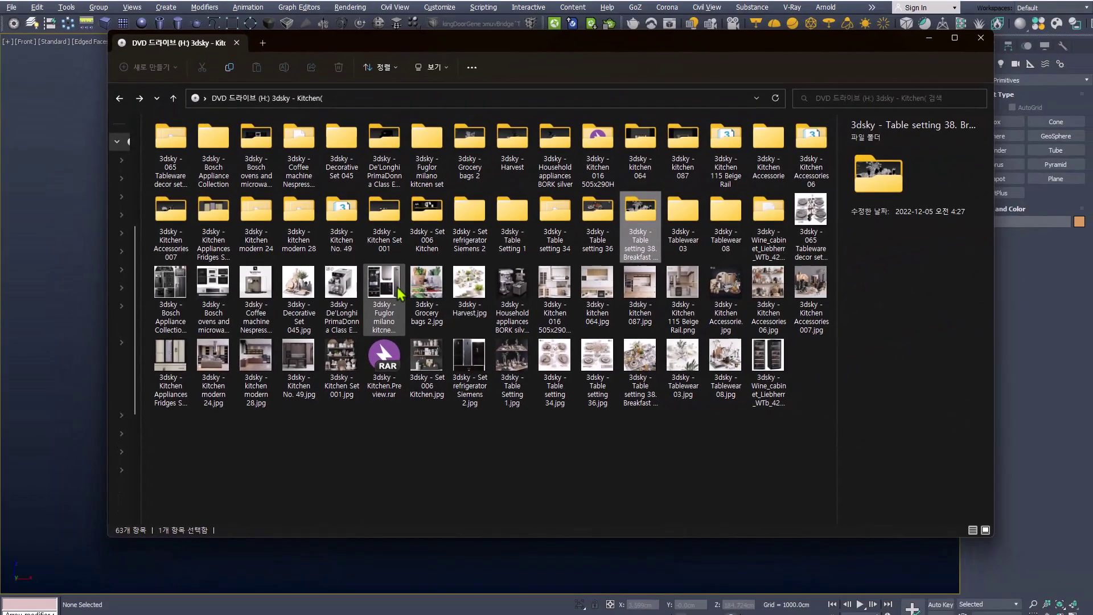
Open the "3dsky - Grocery bags 2" folder after enlarging the thumbnails, and check the contents of its export subfolder
scroll(397, 290, "up", 3, "ctrl")
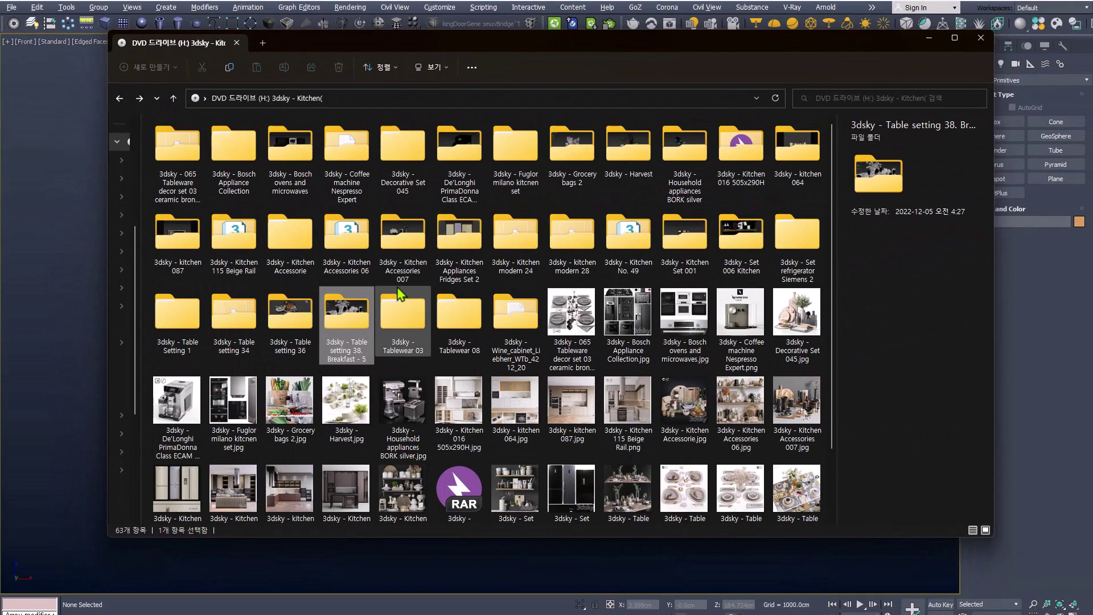
scroll(398, 288, "down", 3, "ctrl")
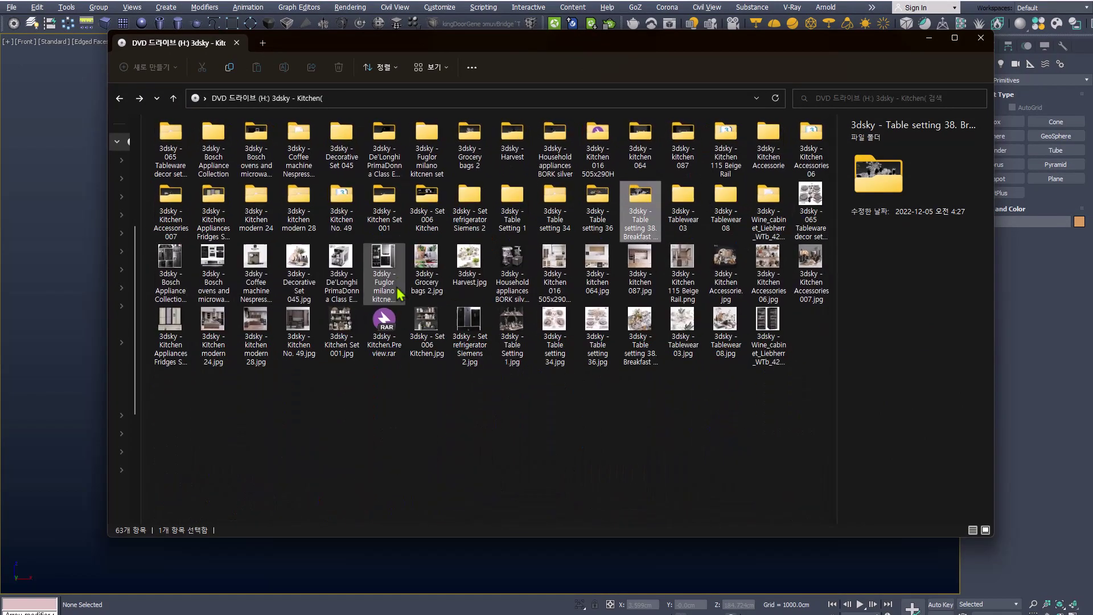
scroll(397, 293, "up", 3, "ctrl")
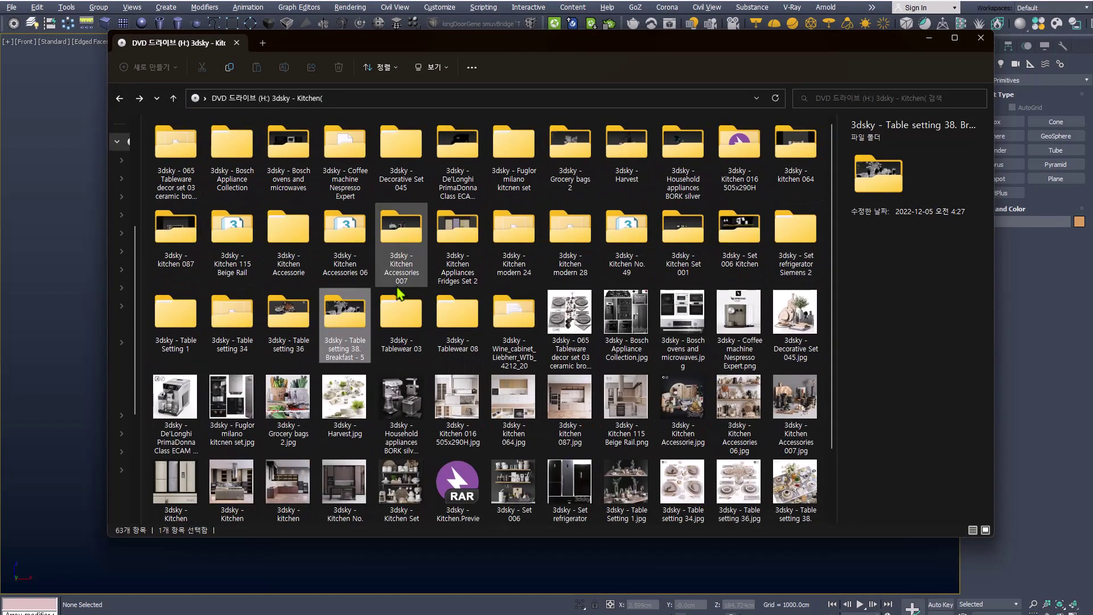
scroll(397, 292, "up", 1, "ctrl")
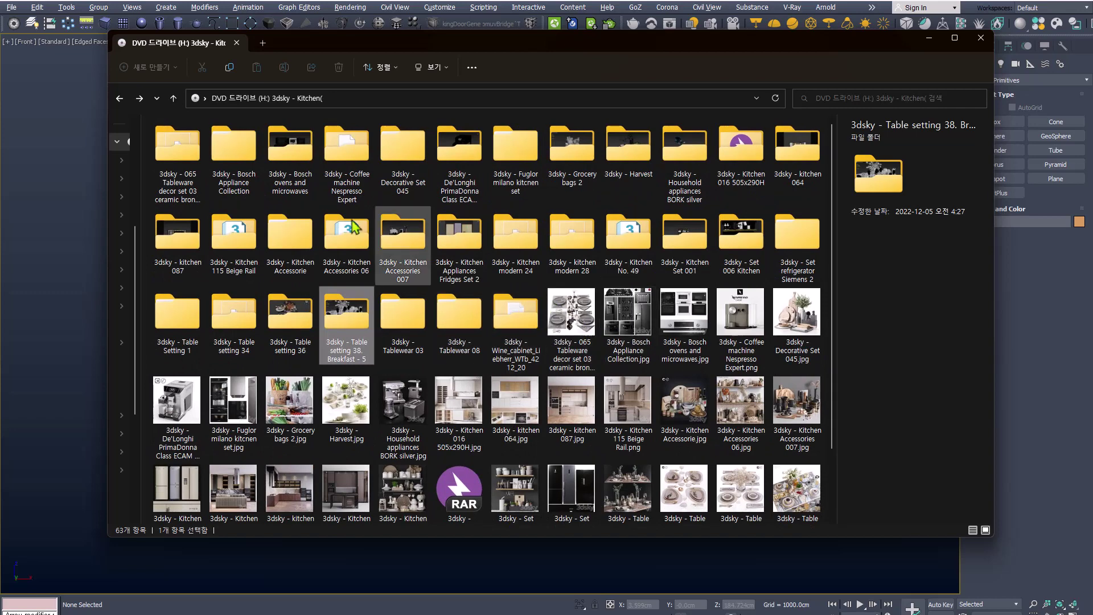
left_click(304, 402)
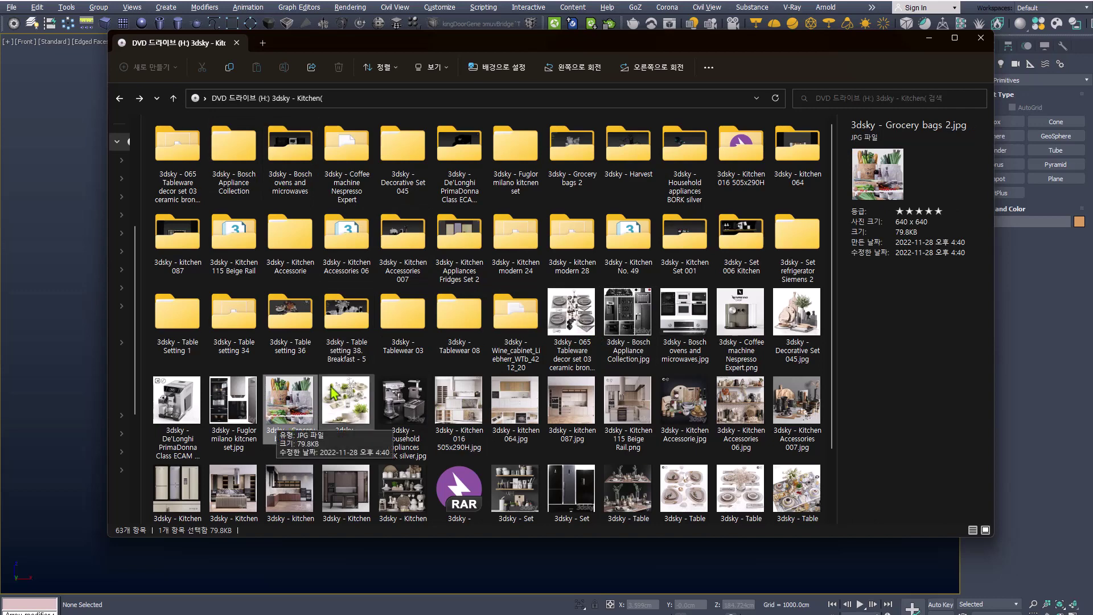
double_click(569, 148)
left_click_drag(339, 44, 384, 54)
double_click(217, 149)
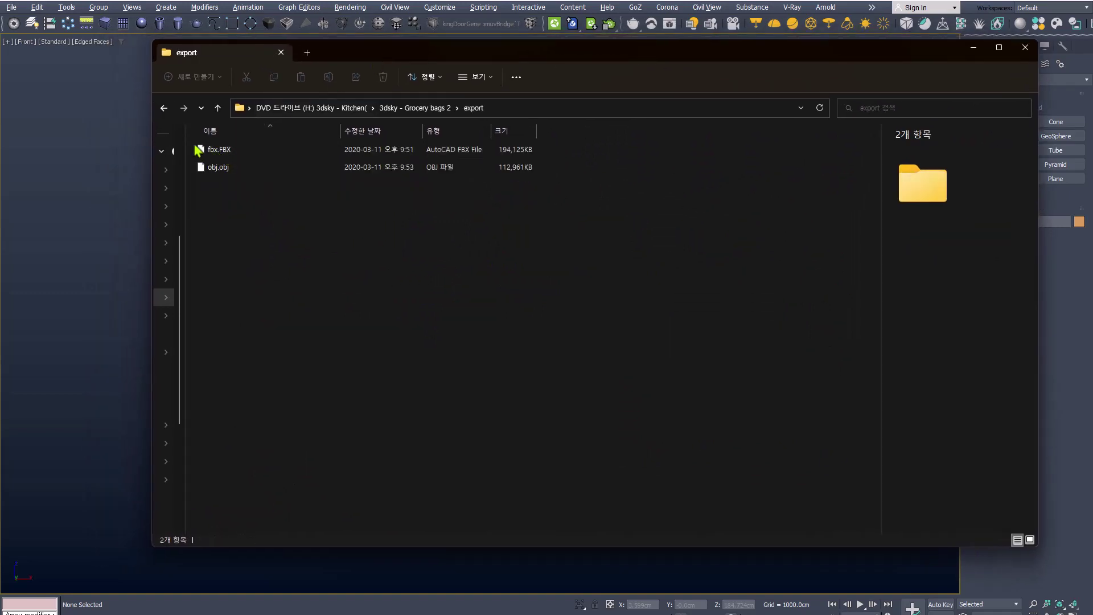
left_click(164, 108)
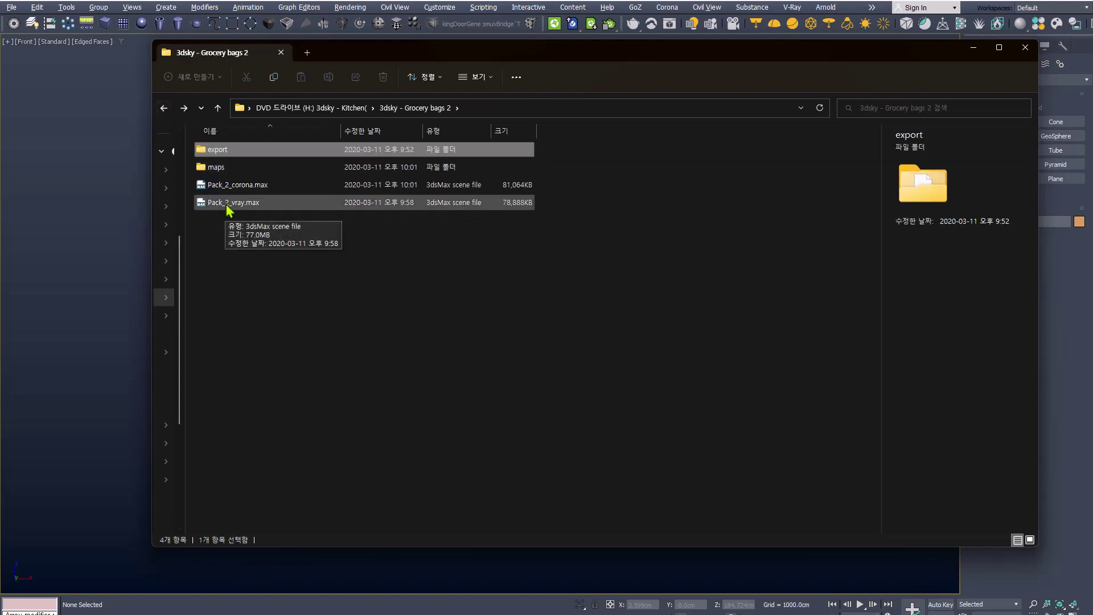
Open Pack_2_vray.max in 3ds Max and accept the updated V-Ray features
left_click(228, 205)
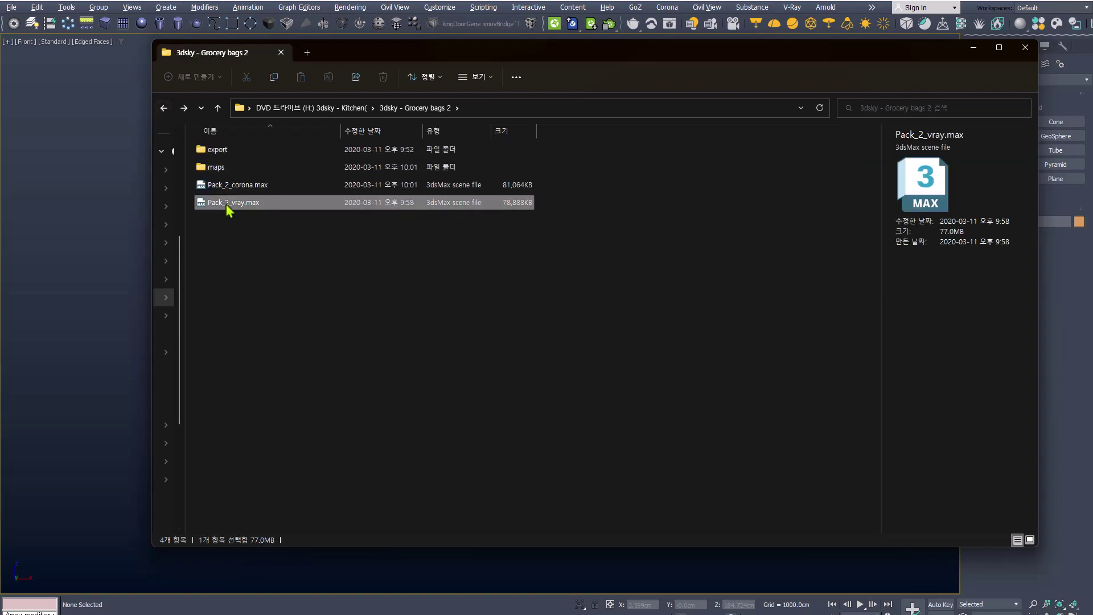
left_click_drag(230, 206, 81, 293)
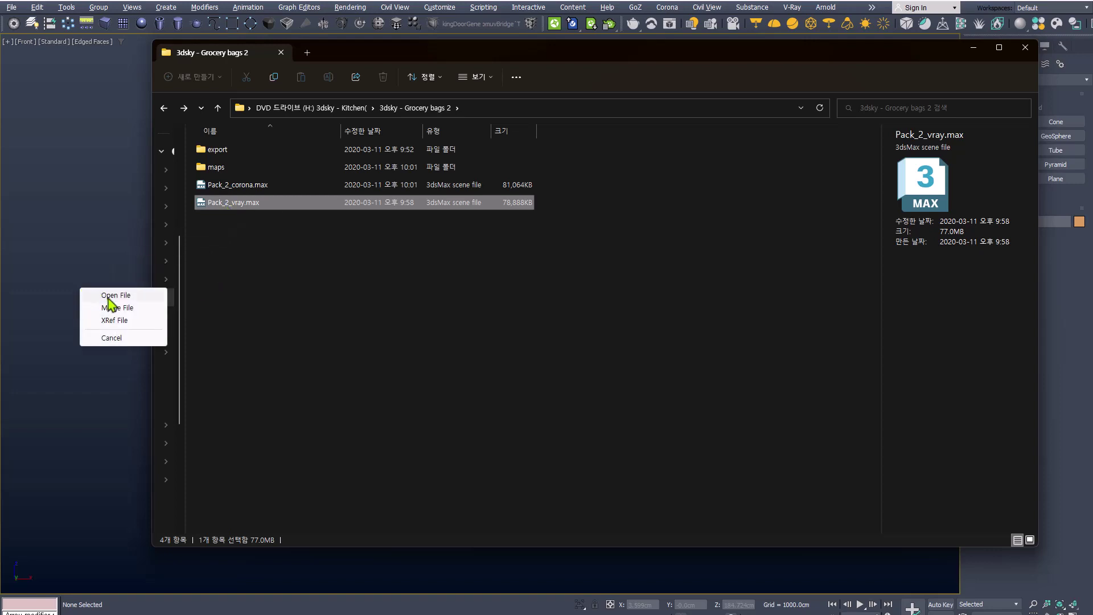
left_click(106, 292)
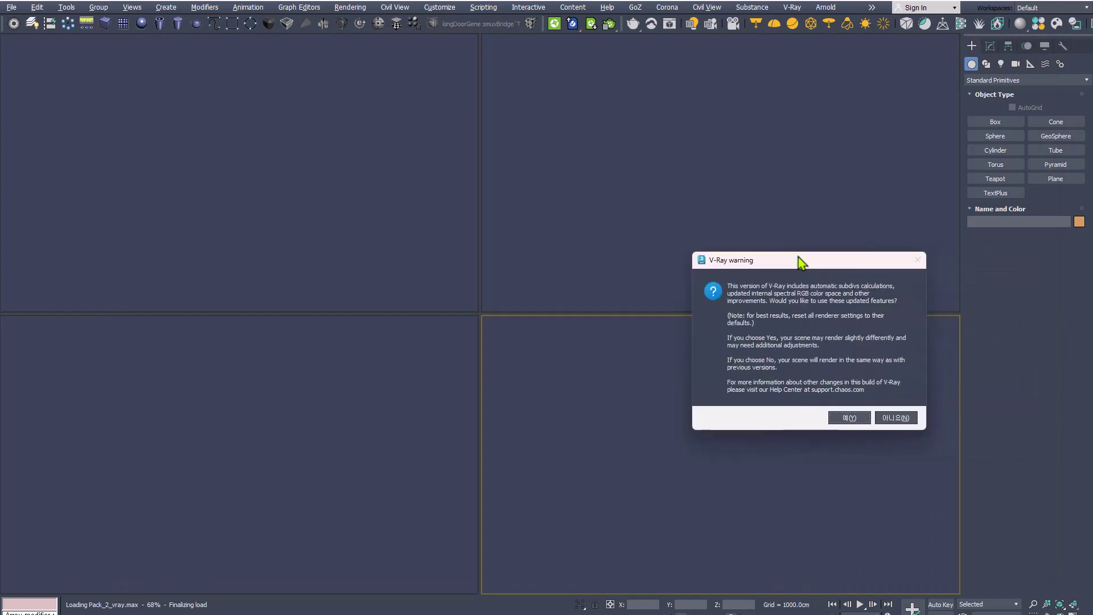
left_click(850, 417)
left_click(546, 367)
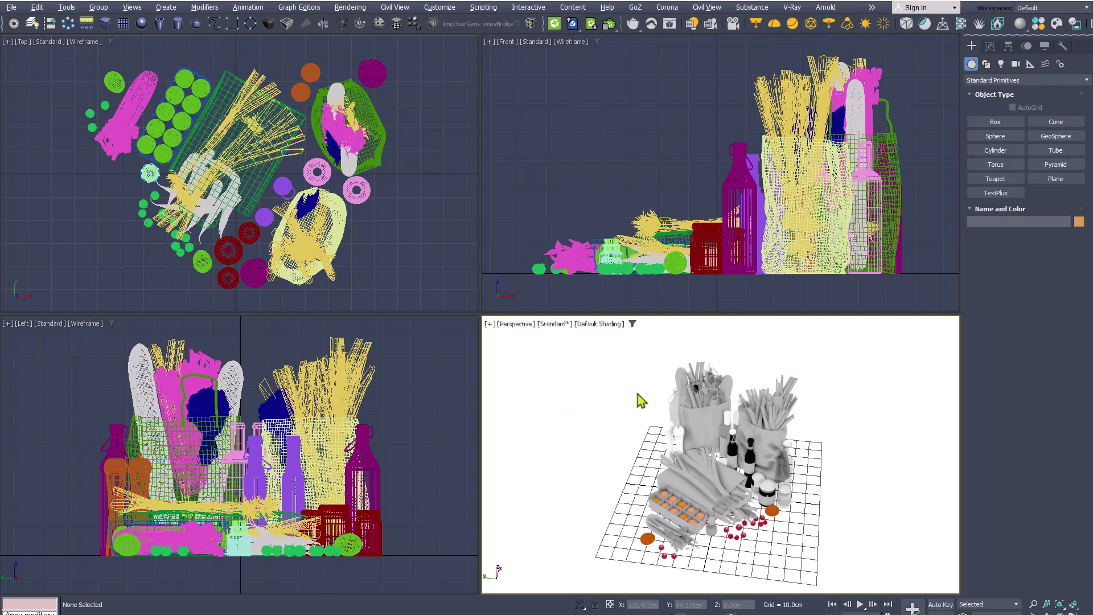
Render the perspective view to check the materials, and close the render window and V-Ray log
key("shift+q")
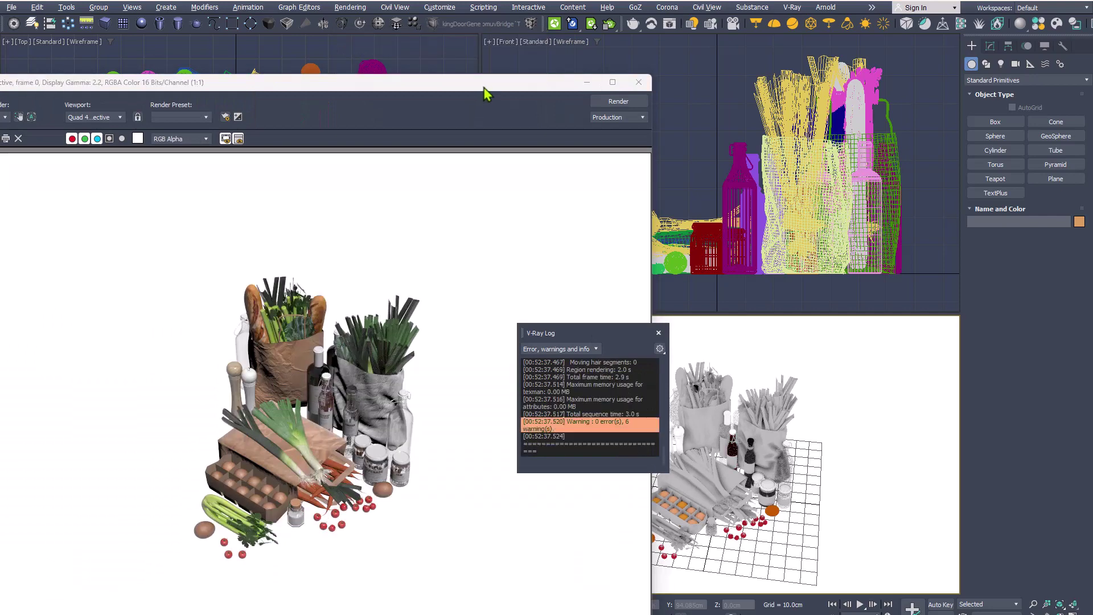
left_click_drag(484, 90, 607, 41)
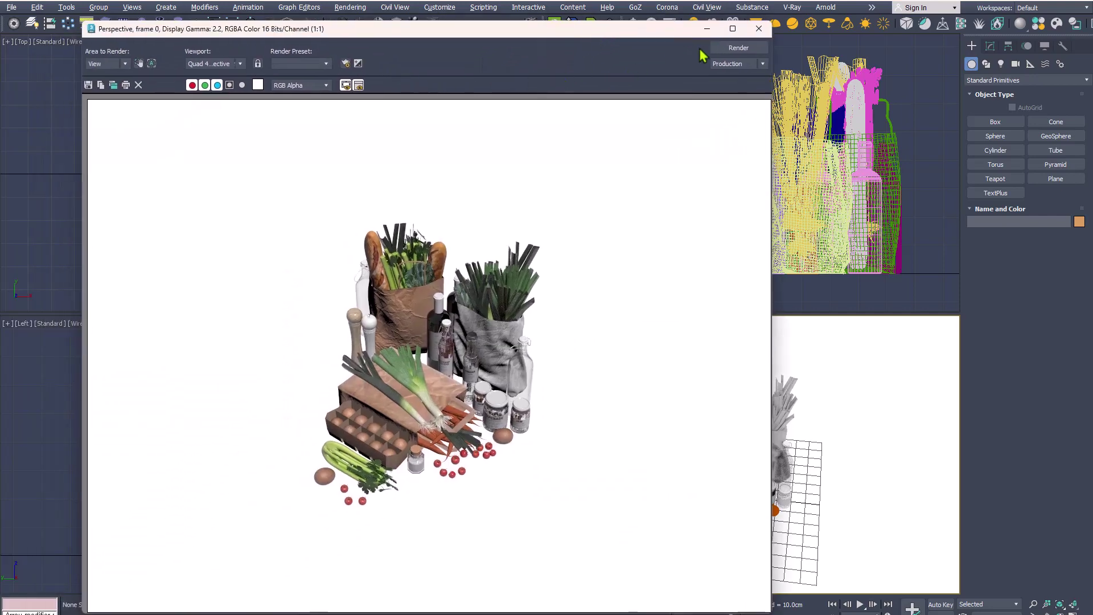
left_click(759, 29)
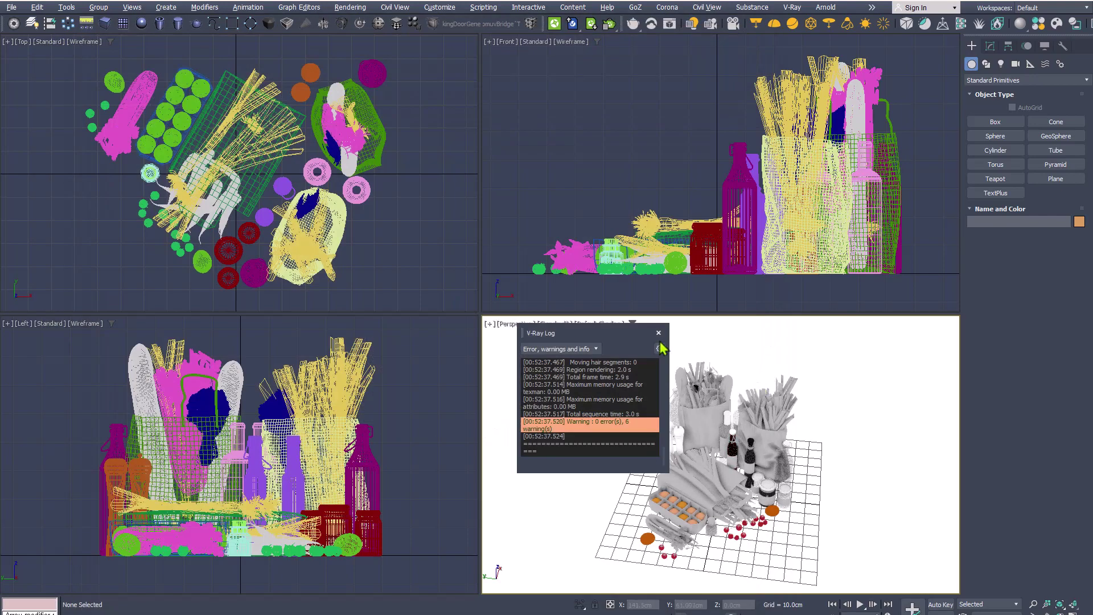
left_click(659, 333)
Enable V-Ray's built-in frame buffer in the render setup
key("F10")
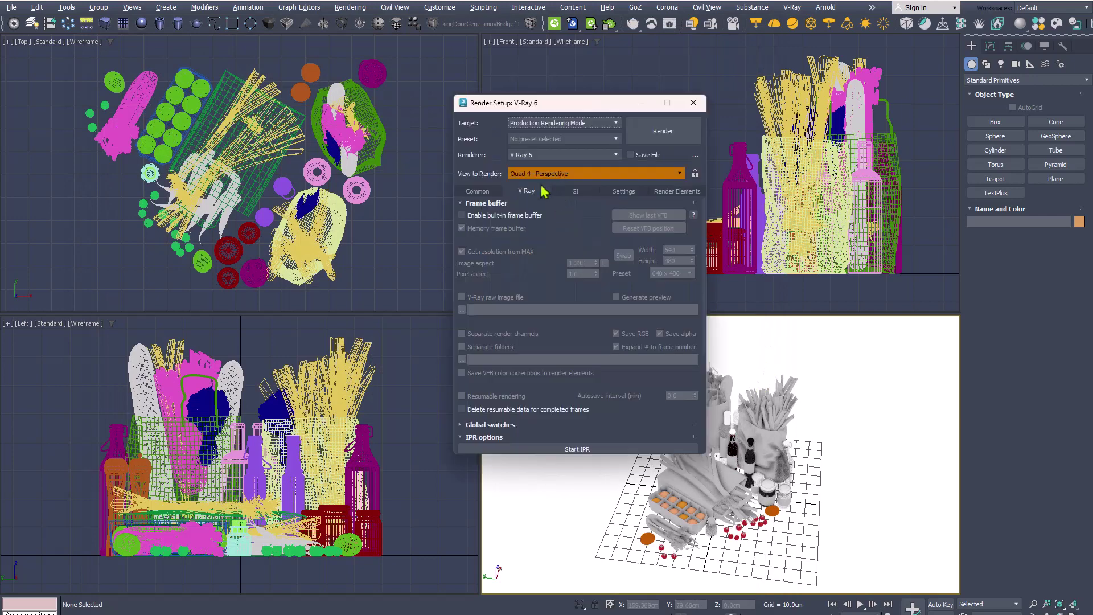
left_click(461, 216)
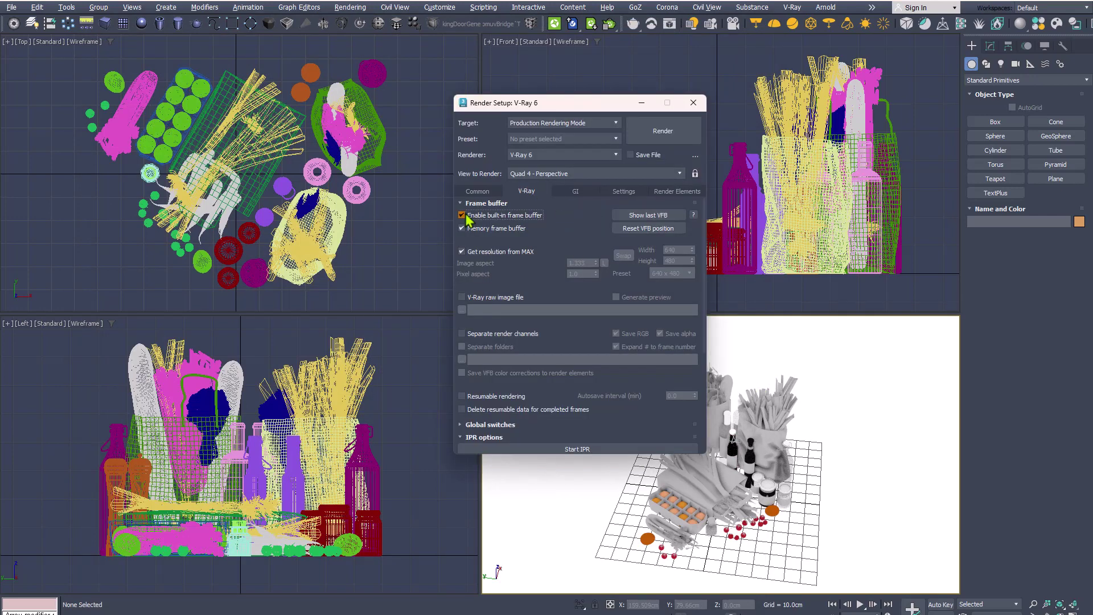
left_click(693, 102)
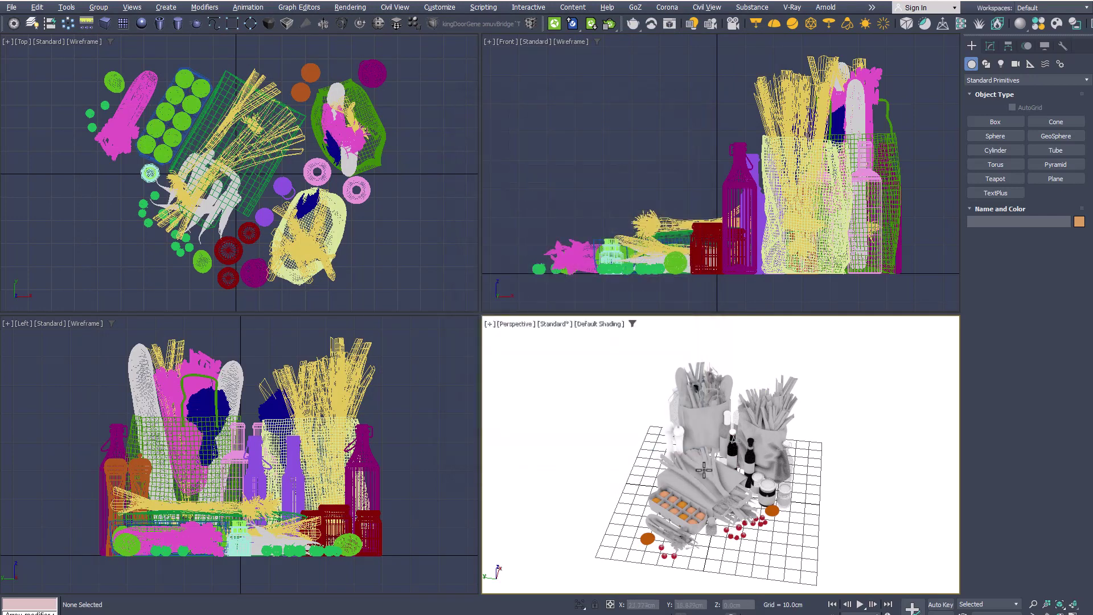
Render the perspective view in the V-Ray Frame Buffer, and close the buffer and the log
key("shift+q")
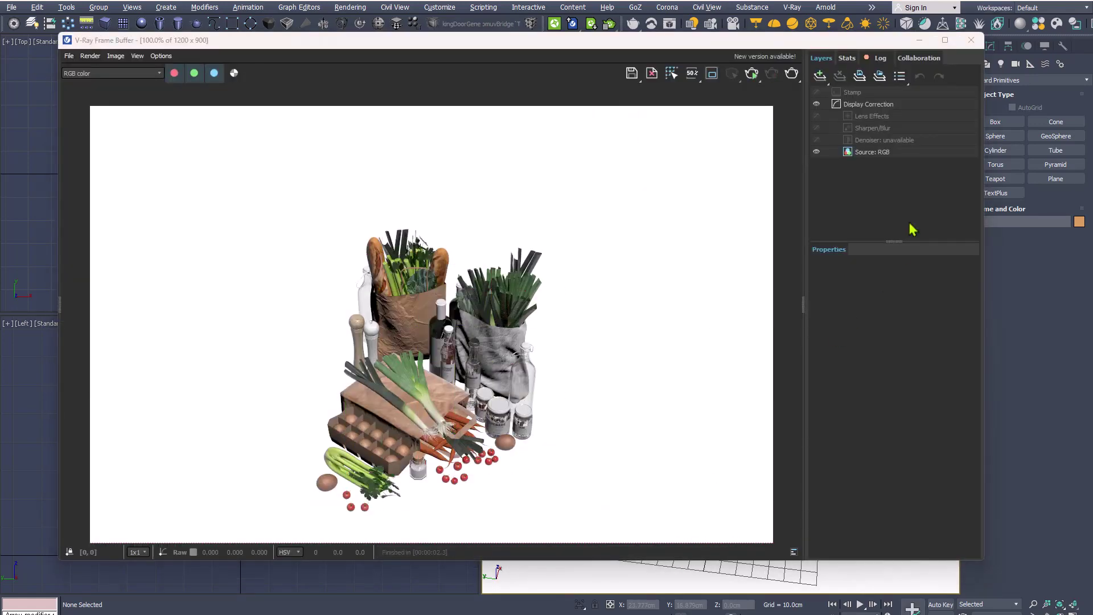
left_click(970, 40)
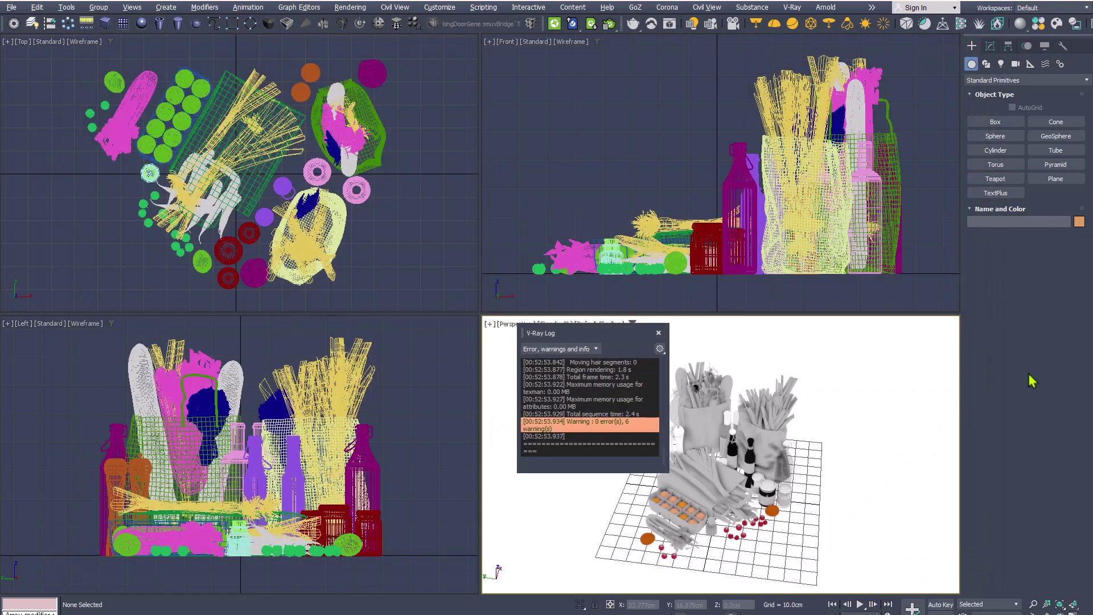
left_click(658, 333)
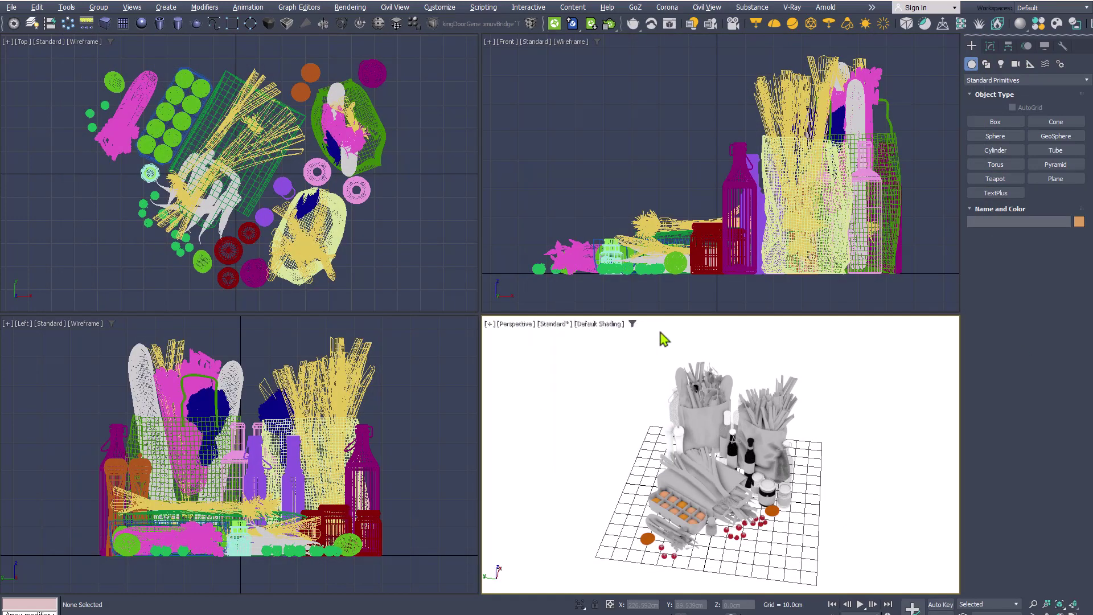
Switch to File Explorer, open the maps folder of Grocery bags 2 and copy its full path
key("alt+Tab")
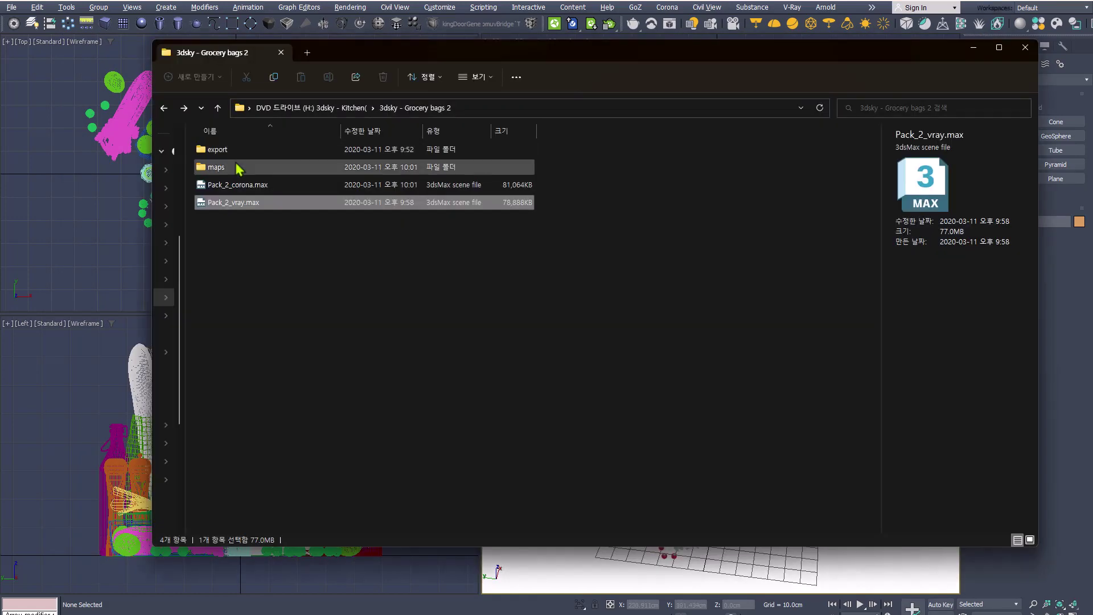
double_click(236, 169)
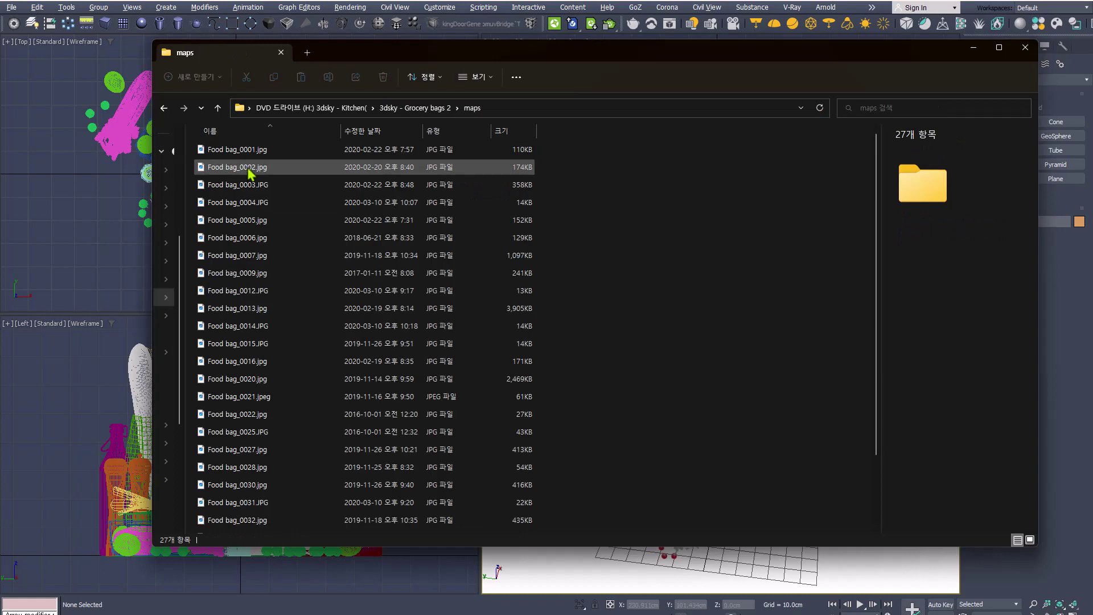
left_click(523, 107)
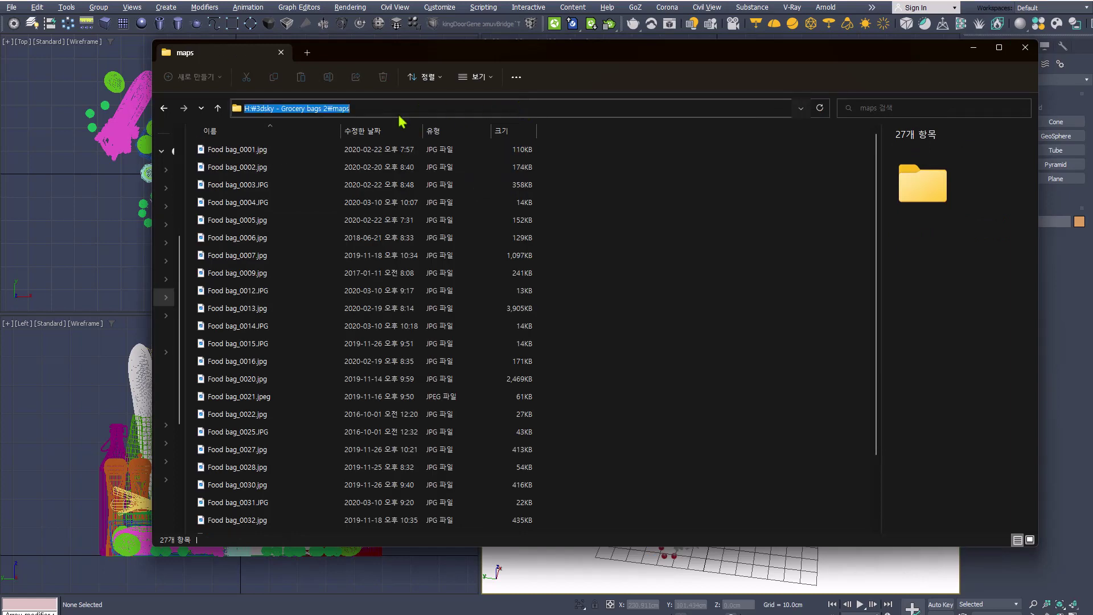
left_click(349, 109)
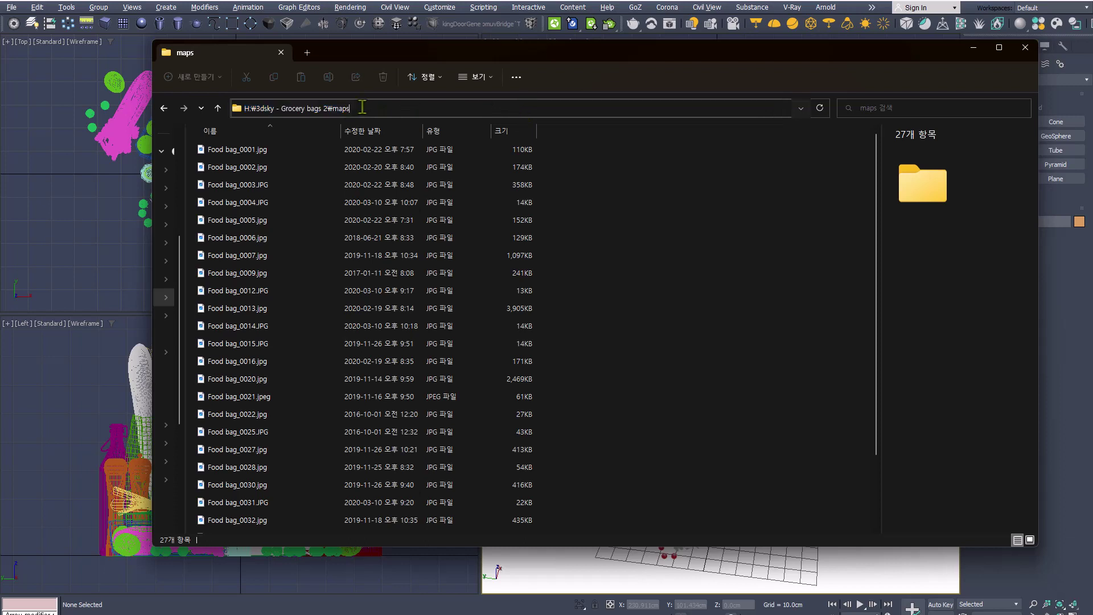
left_click_drag(362, 107, 126, 105)
key("ctrl+c")
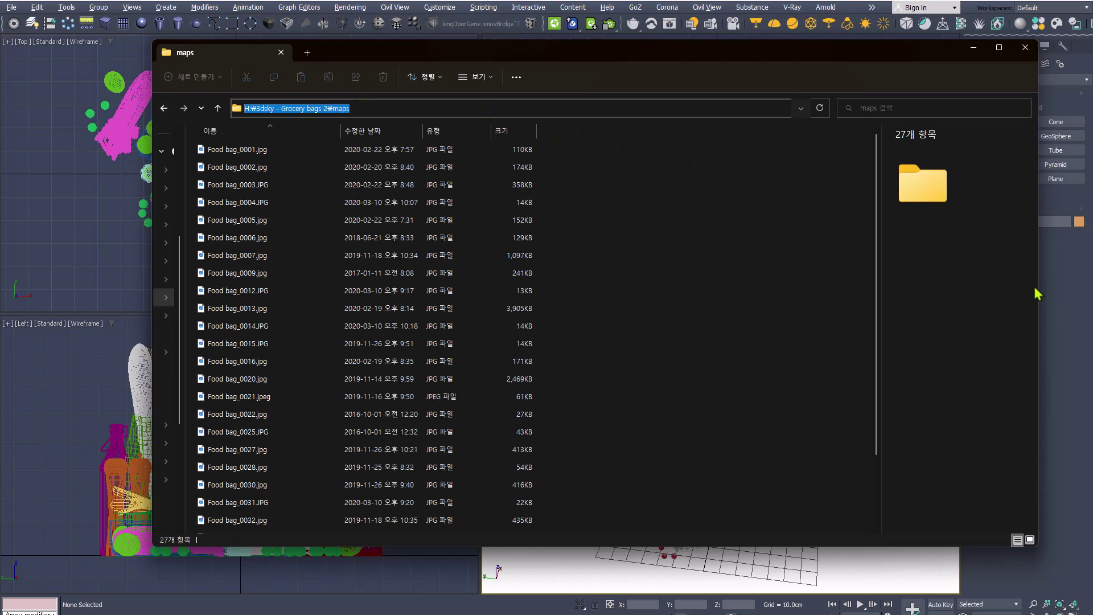
Return to 3ds Max and add H:\3dsky - Grocery bags 2\maps as an external files path in the project paths
left_click(1055, 295)
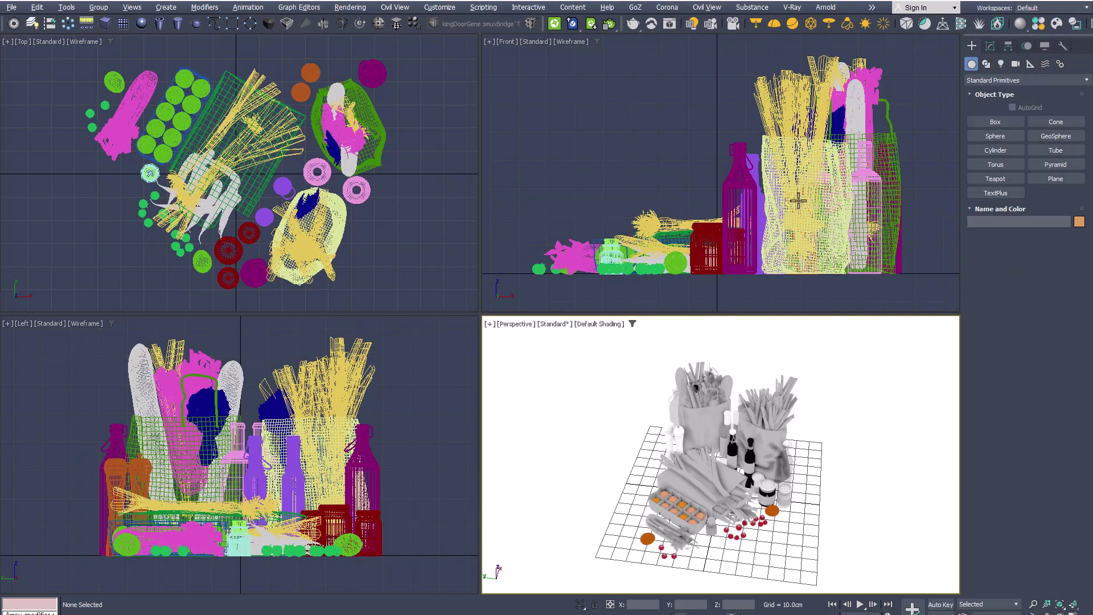
left_click(438, 8)
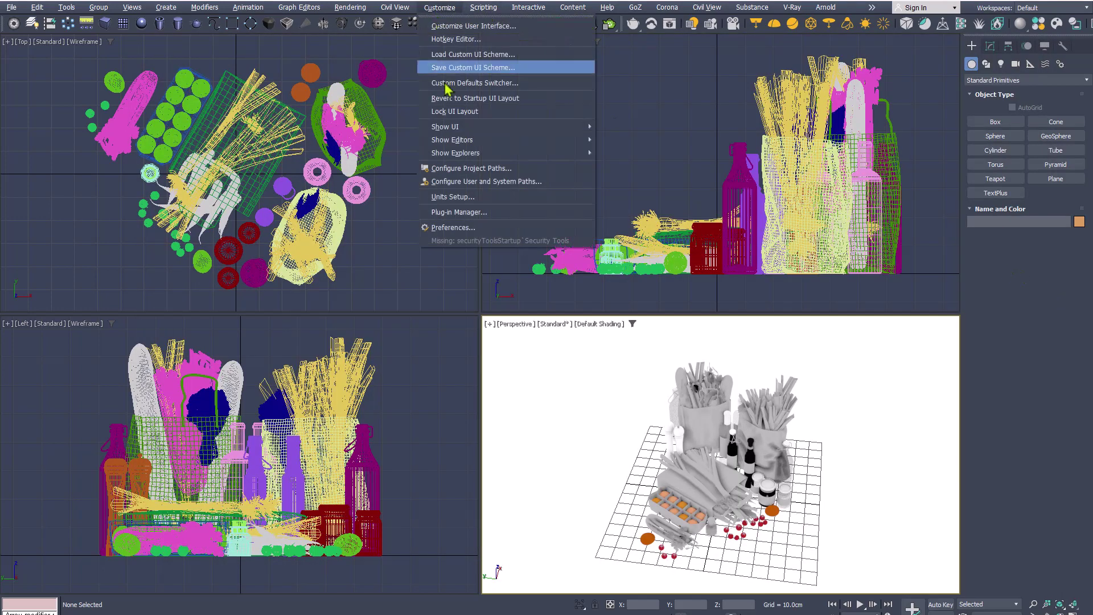
left_click(450, 165)
left_click(718, 246)
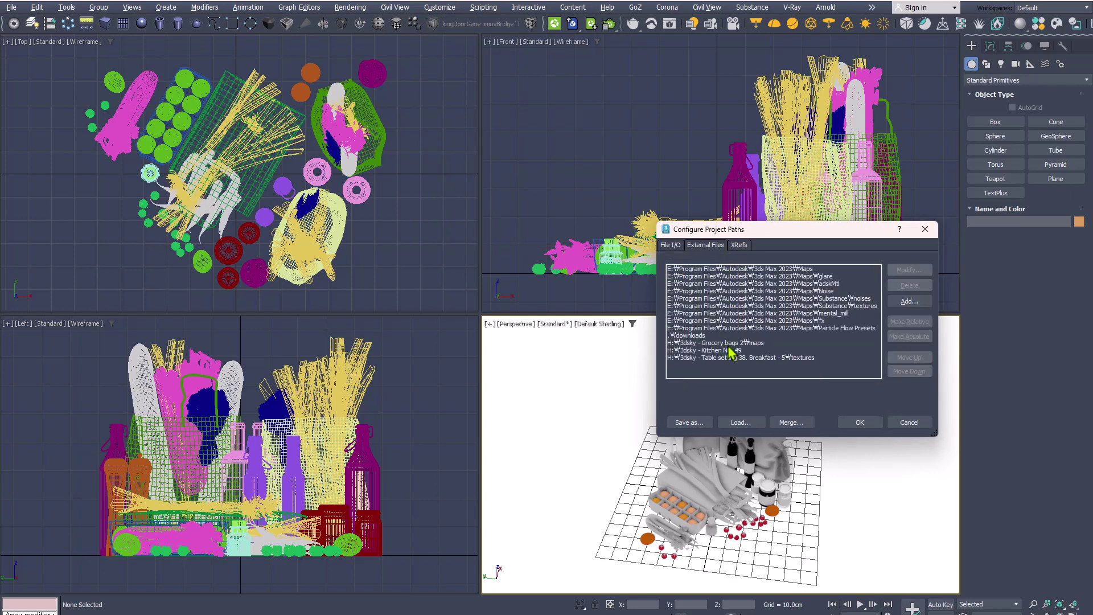
left_click(909, 301)
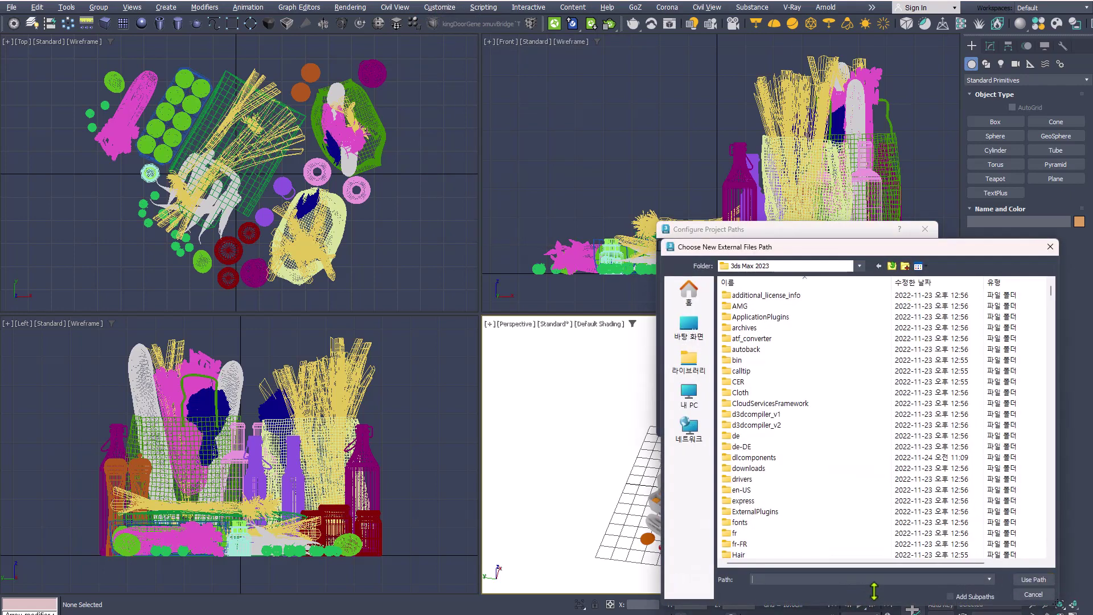
key("ctrl+v")
left_click(1033, 580)
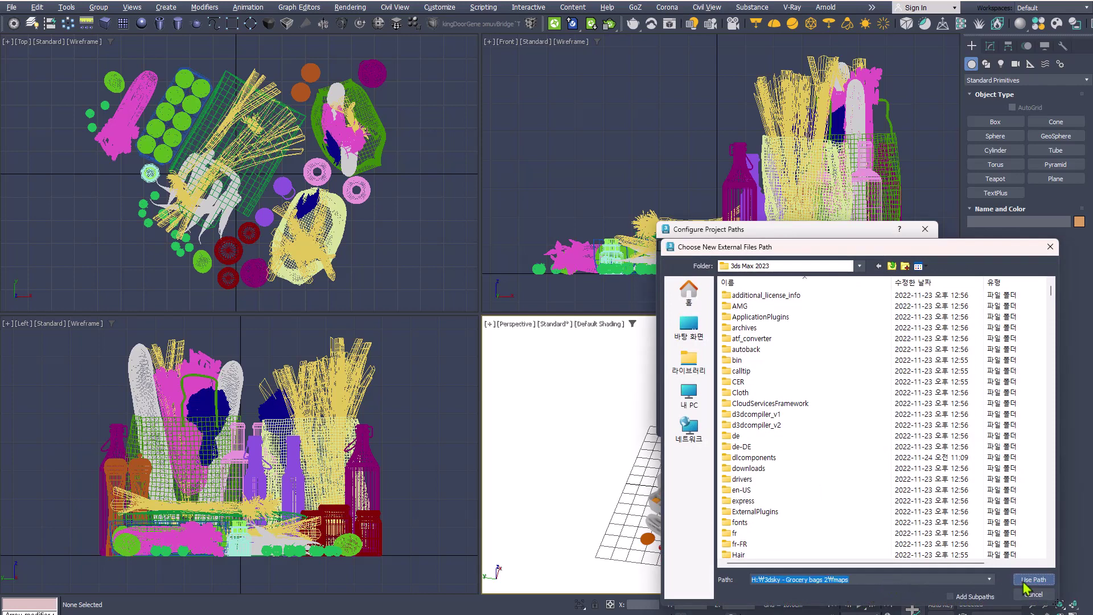
left_click(855, 425)
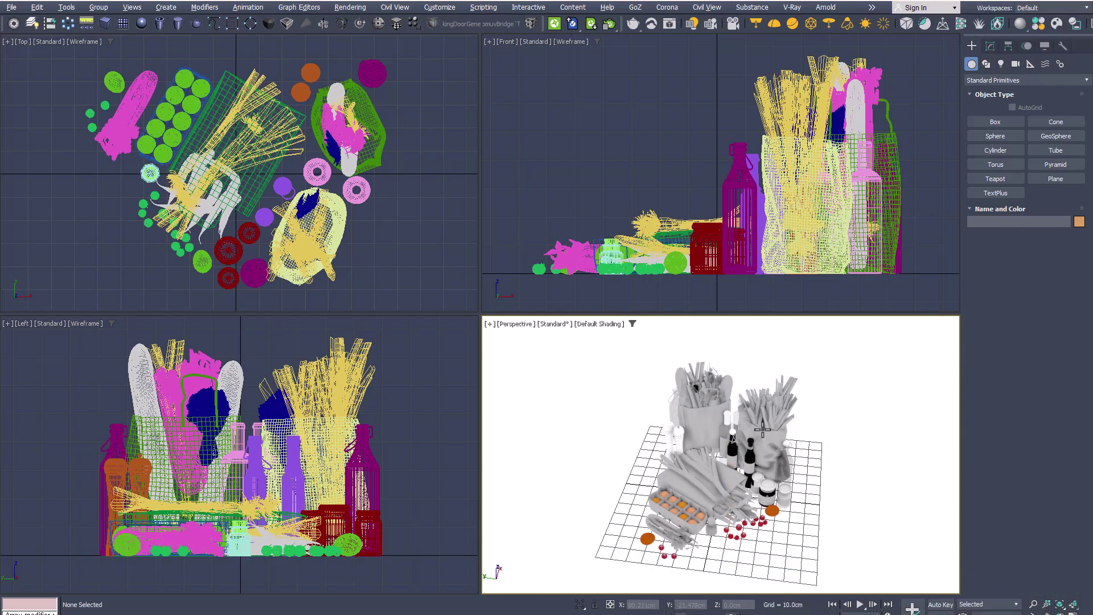
middle_click_drag(762, 428, 722, 424)
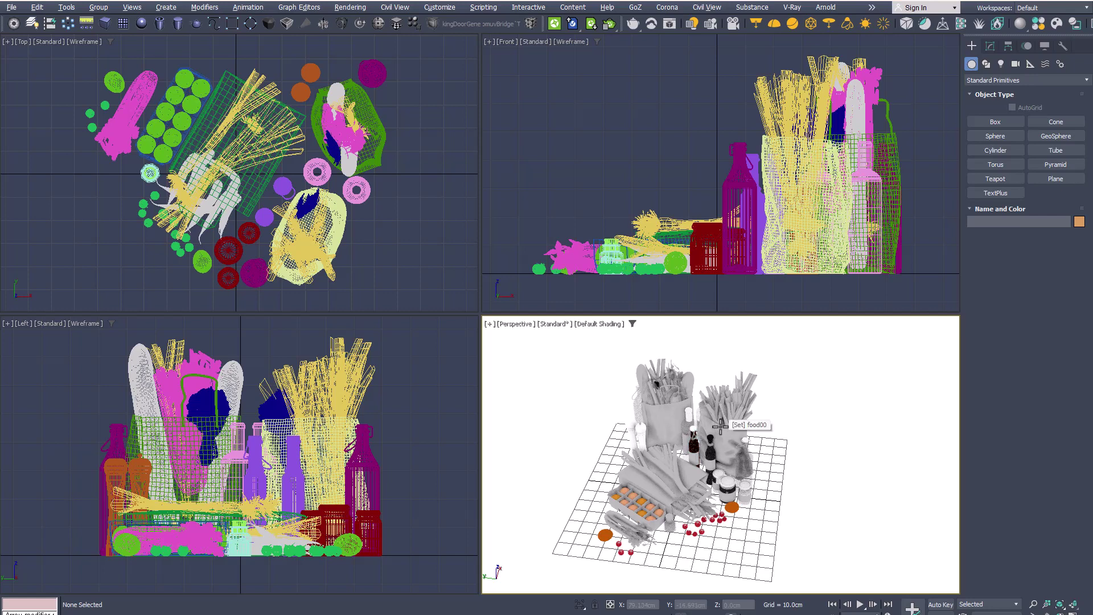
Set the environment background colour to black
key("8")
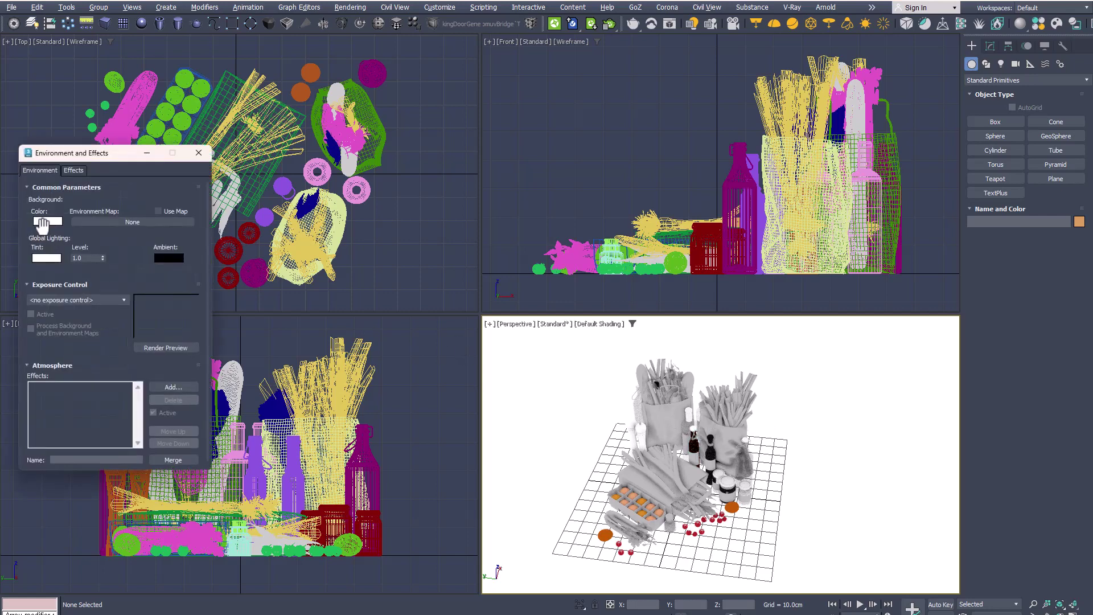
left_click(47, 222)
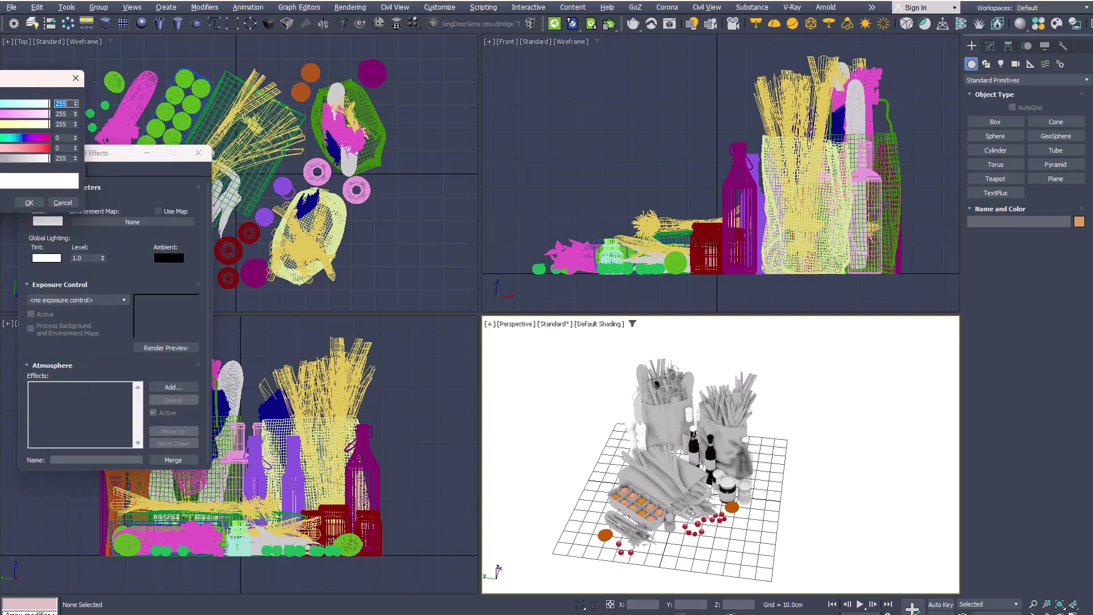
left_click_drag(46, 159, 2, 158)
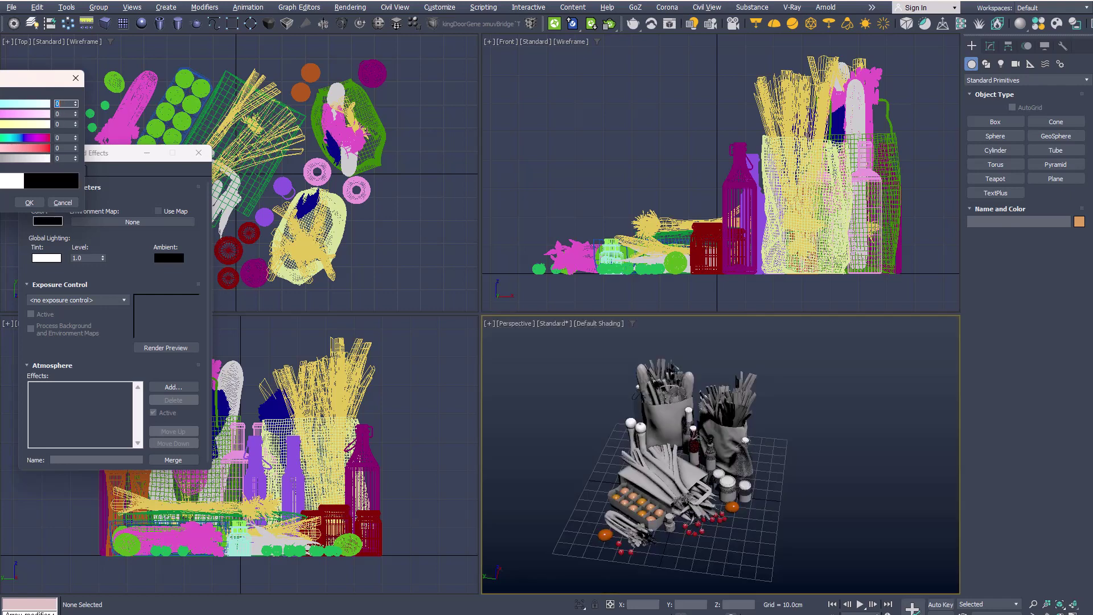
left_click(29, 203)
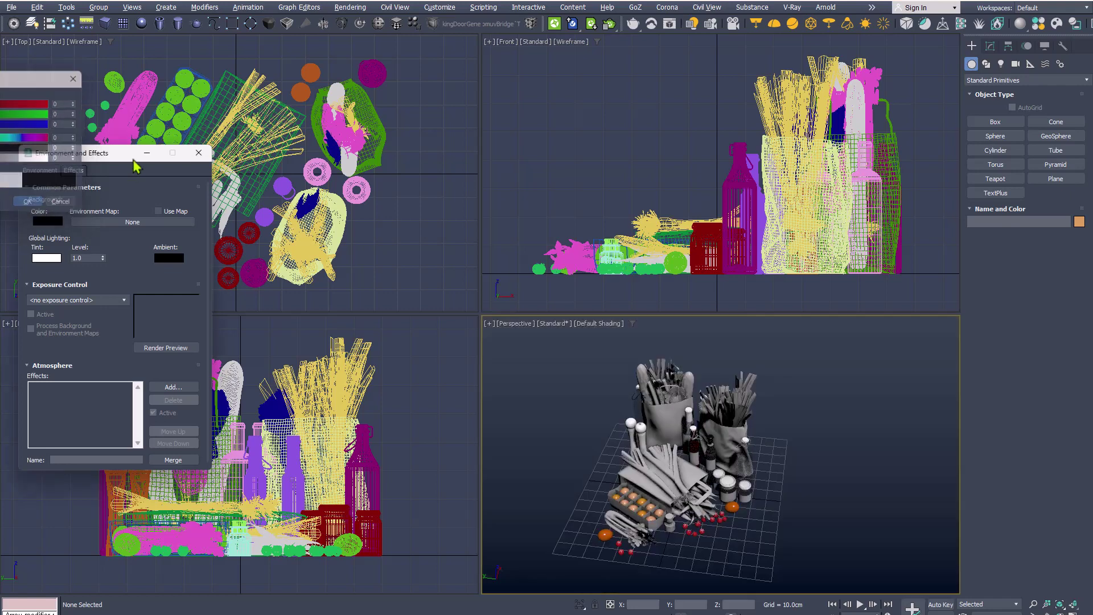
Create a V-Ray plane light spanning the groceries in the top view and raise it to about 170 cm above the ground
left_click(755, 23)
left_click(199, 153)
scroll(130, 135, "down", 5)
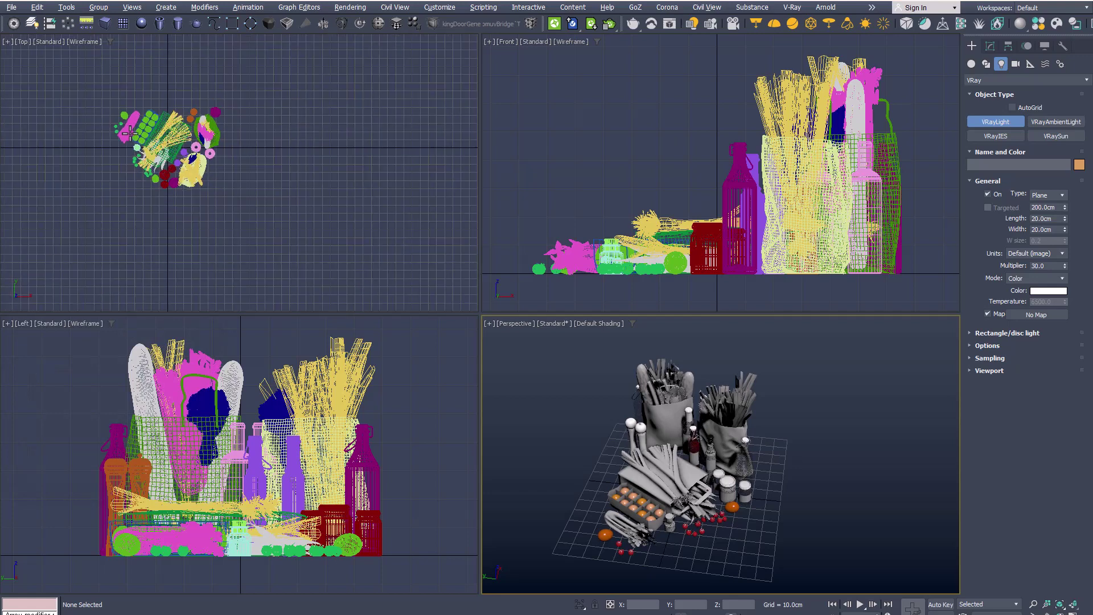
left_click_drag(65, 85, 348, 234)
scroll(757, 233, "down", 5)
key("w")
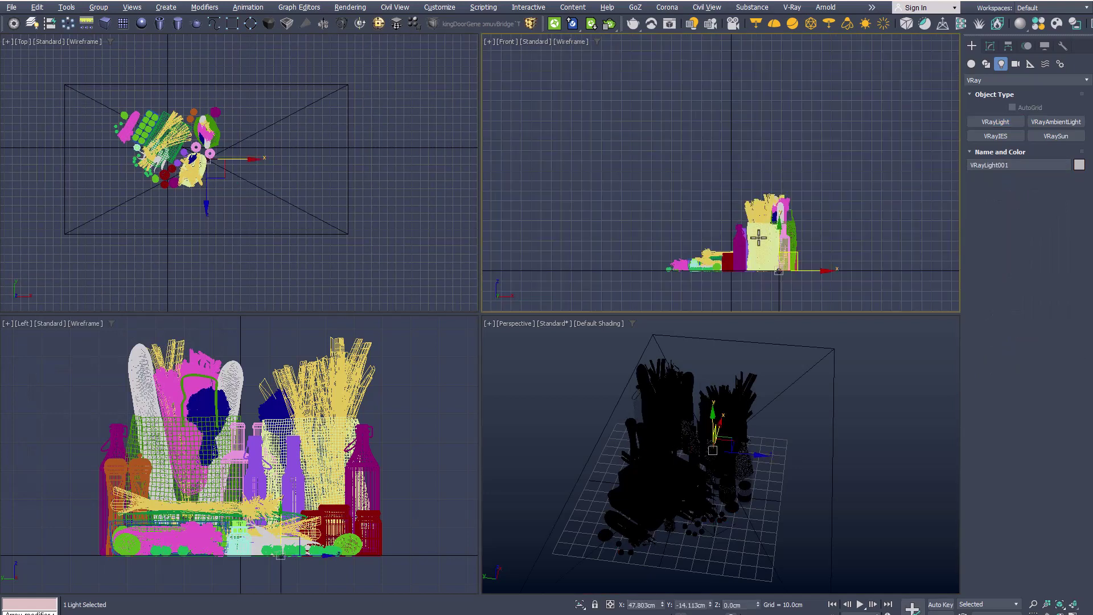
left_click_drag(775, 221, 763, 53)
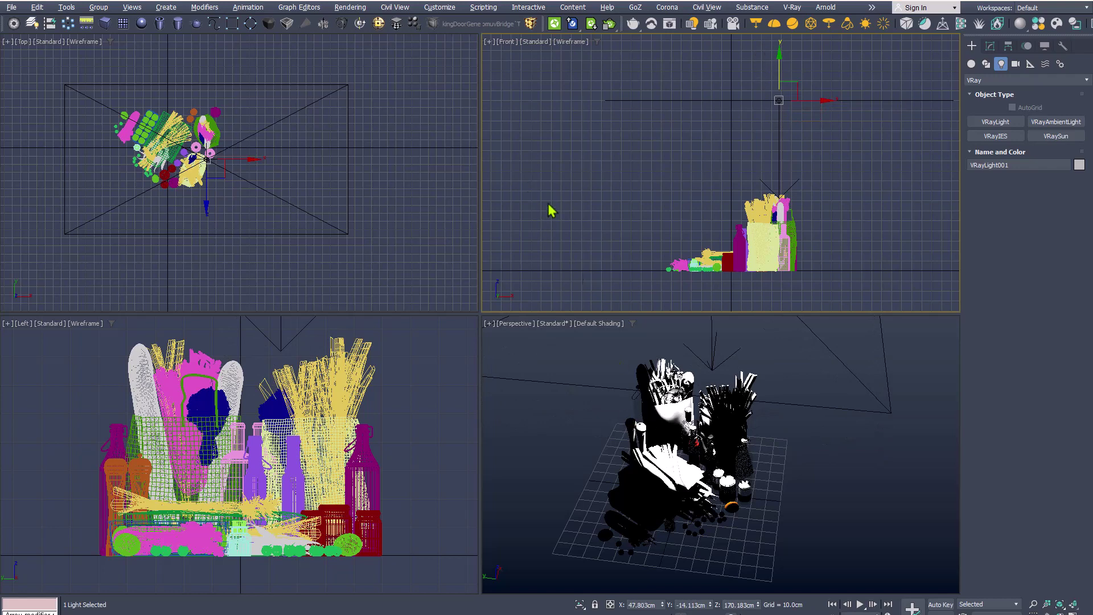
Place a V-Ray infinite plane as the floor beside the groceries in the top view
left_click(123, 23)
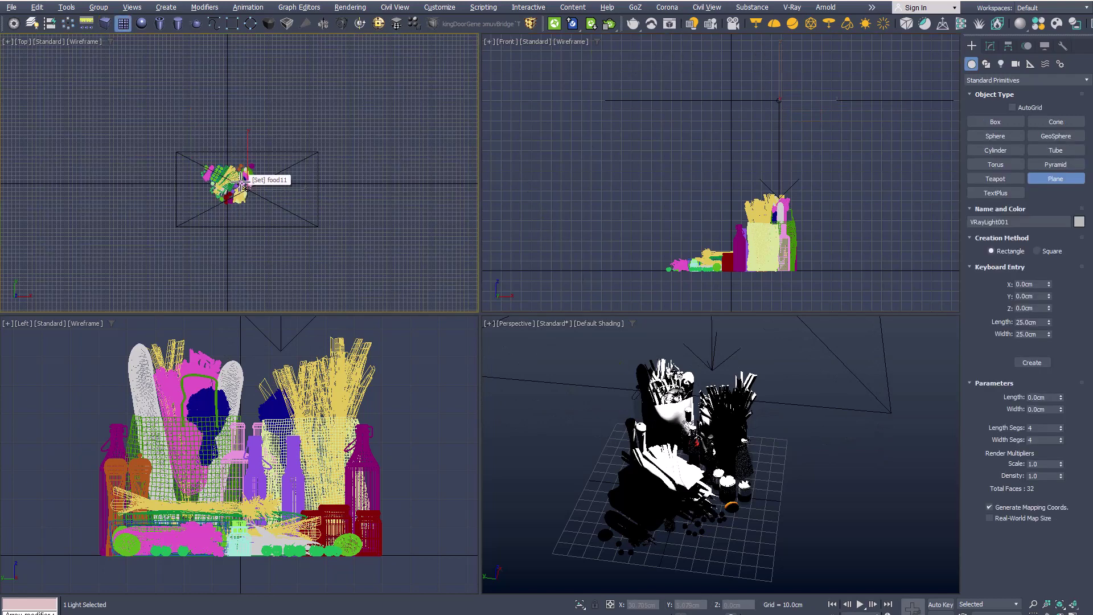
left_click(943, 23)
left_click(186, 201)
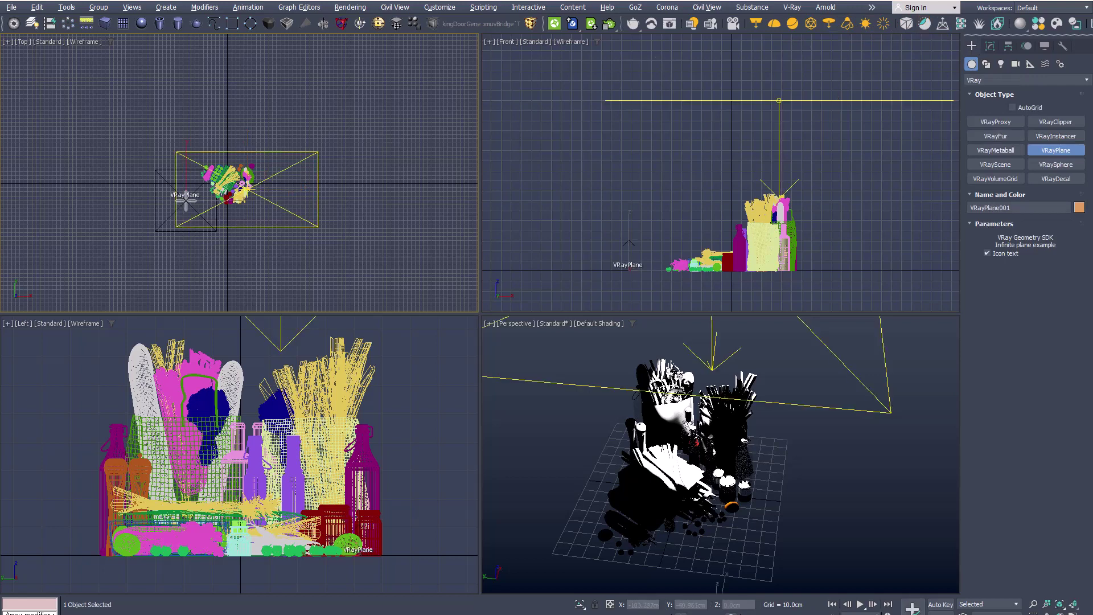
right_click(191, 202)
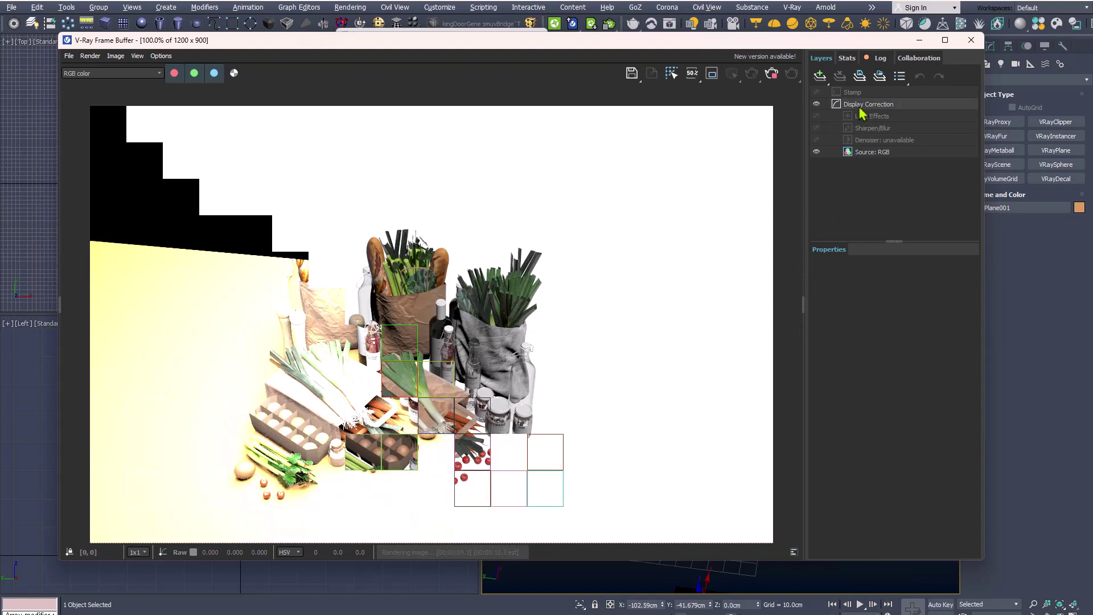
Add an Exposure layer to the rendered image, set its exposure to about -2.38, and close the frame buffer and the log
left_click(819, 75)
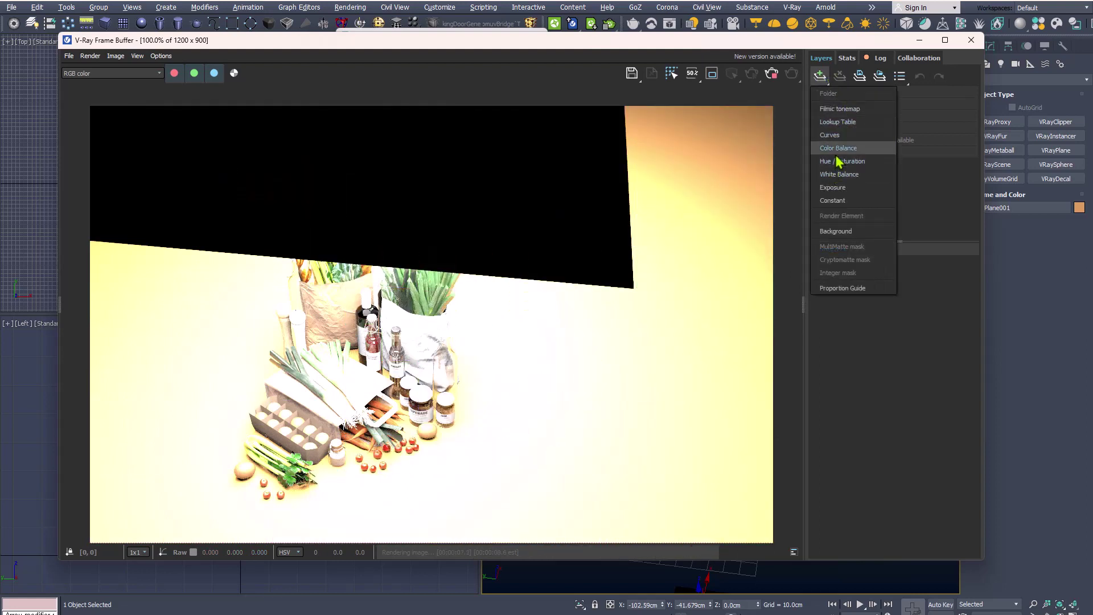
left_click(841, 188)
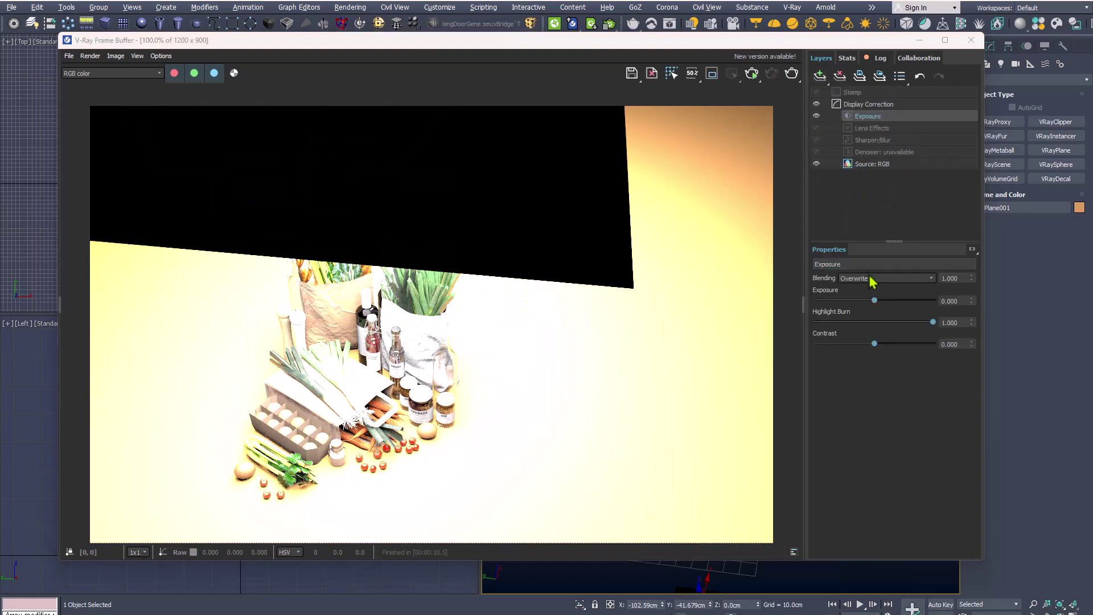
left_click_drag(875, 301, 848, 300)
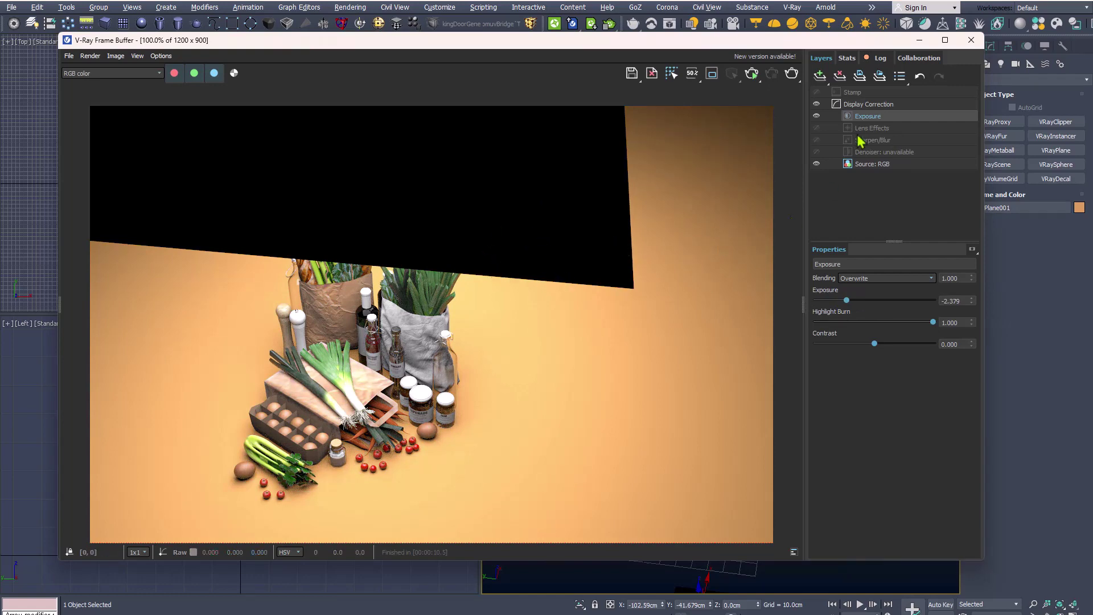
left_click(975, 41)
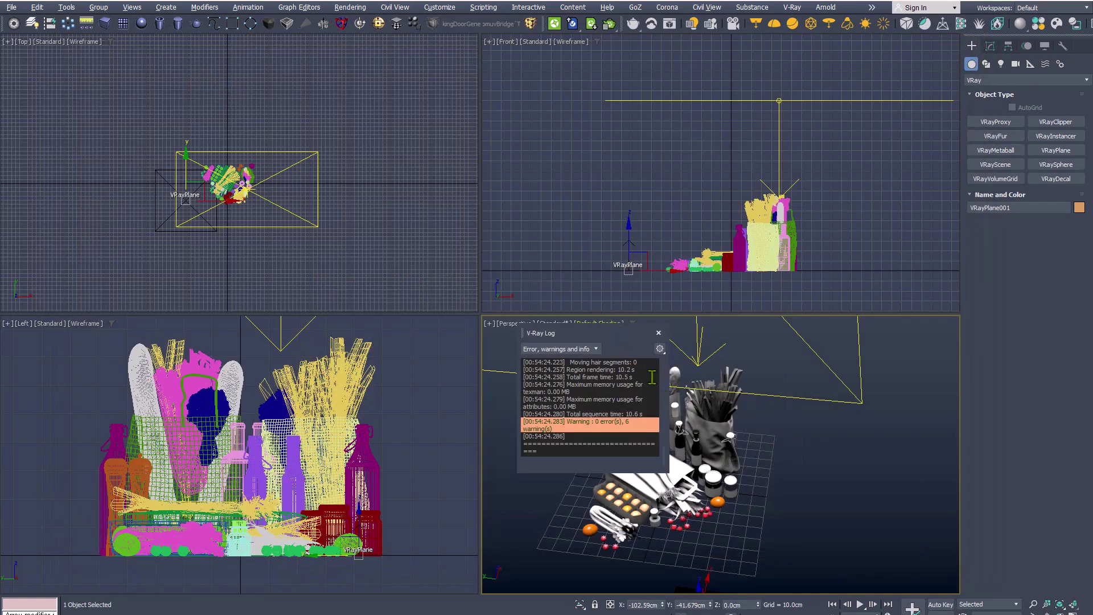
left_click(659, 333)
Merge kitchen_accessories007_vray.max from the 3dsky - Kitchen Accessories 007 folder in File Explorer into the 3ds Max scene and place it among the groceries
middle_click_drag(660, 373, 634, 331, "alt")
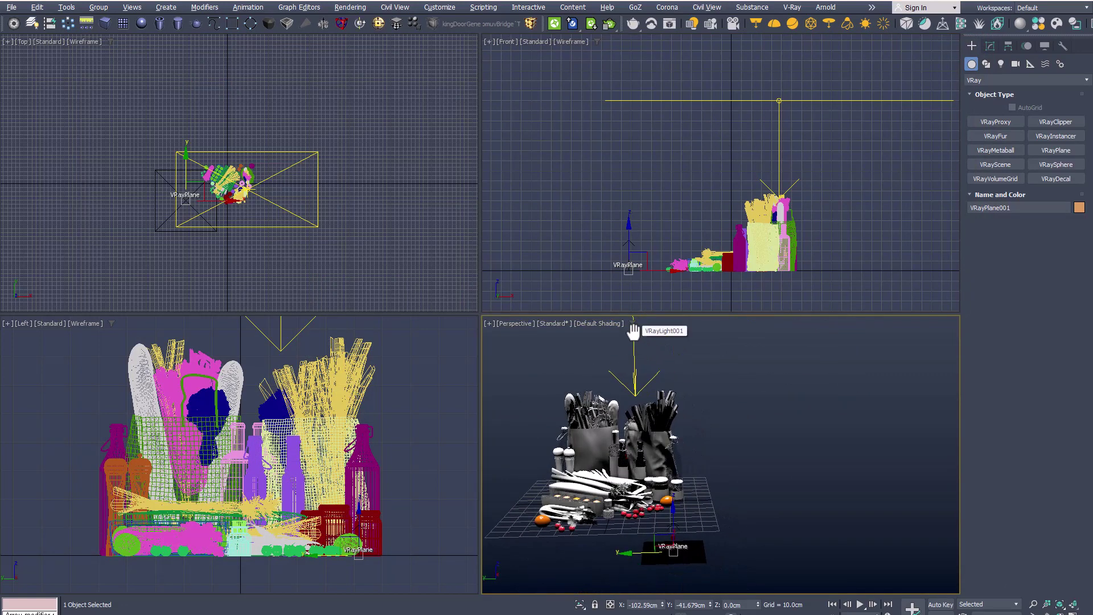
key("alt+Tab")
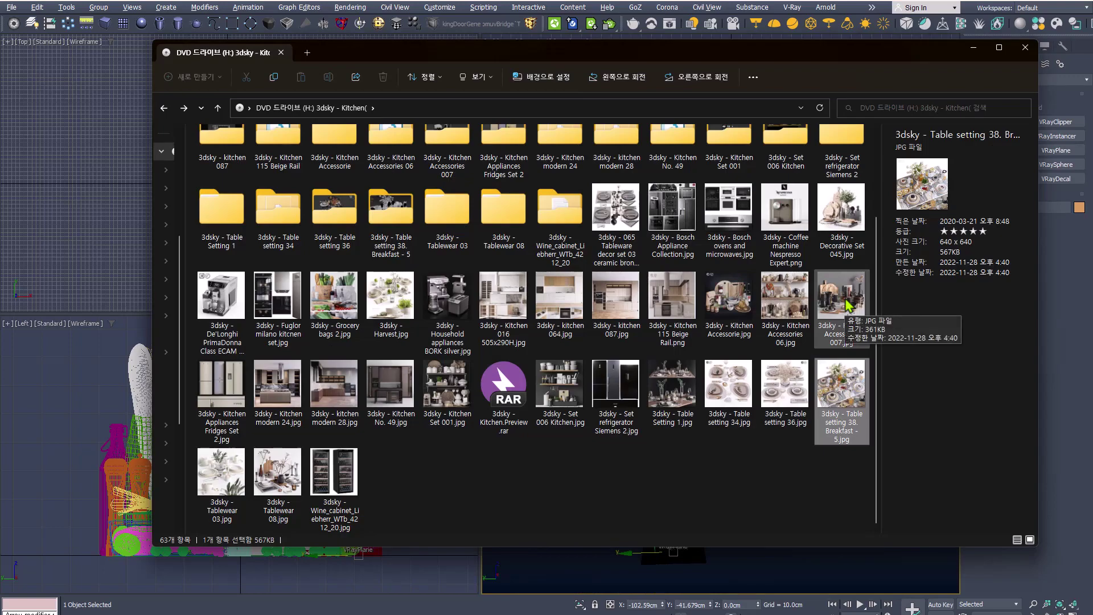
scroll(848, 306, "up", 2)
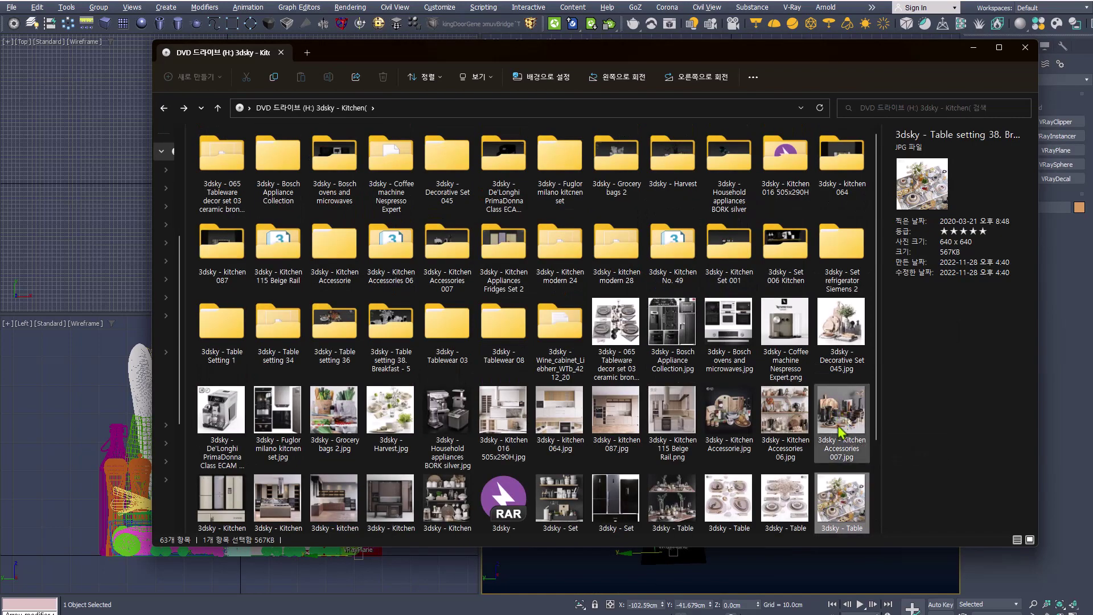
double_click(439, 258)
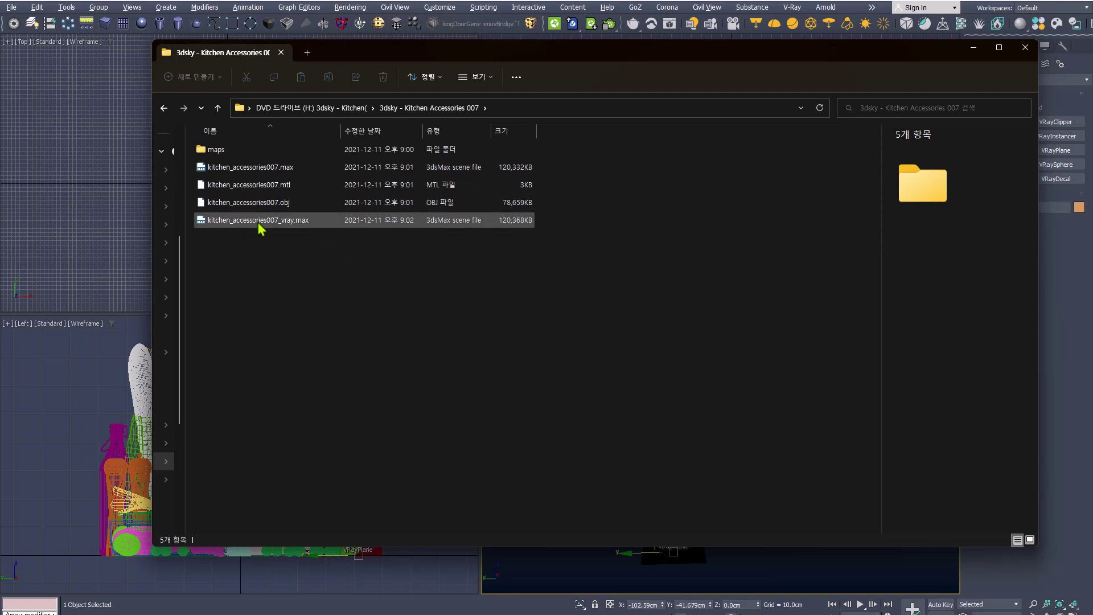
left_click_drag(259, 227, 100, 435)
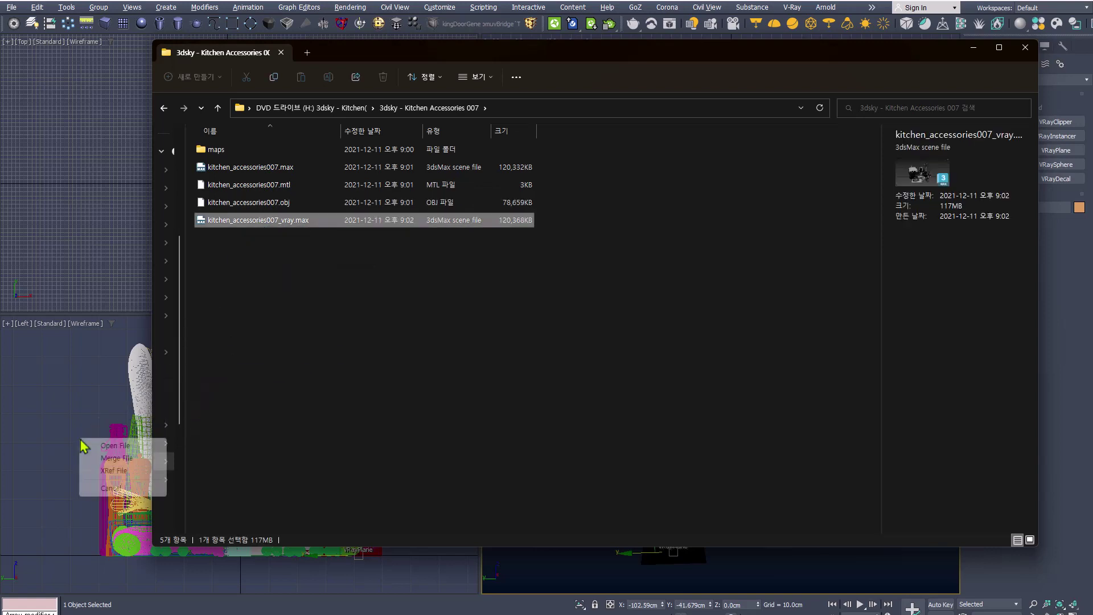
left_click(113, 459)
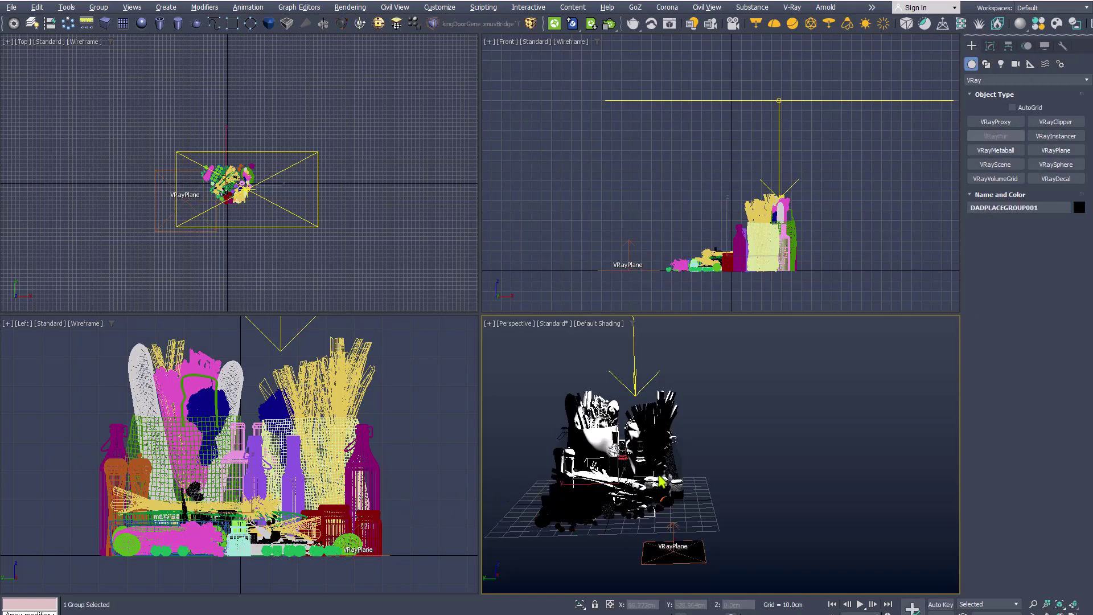
left_click(581, 485)
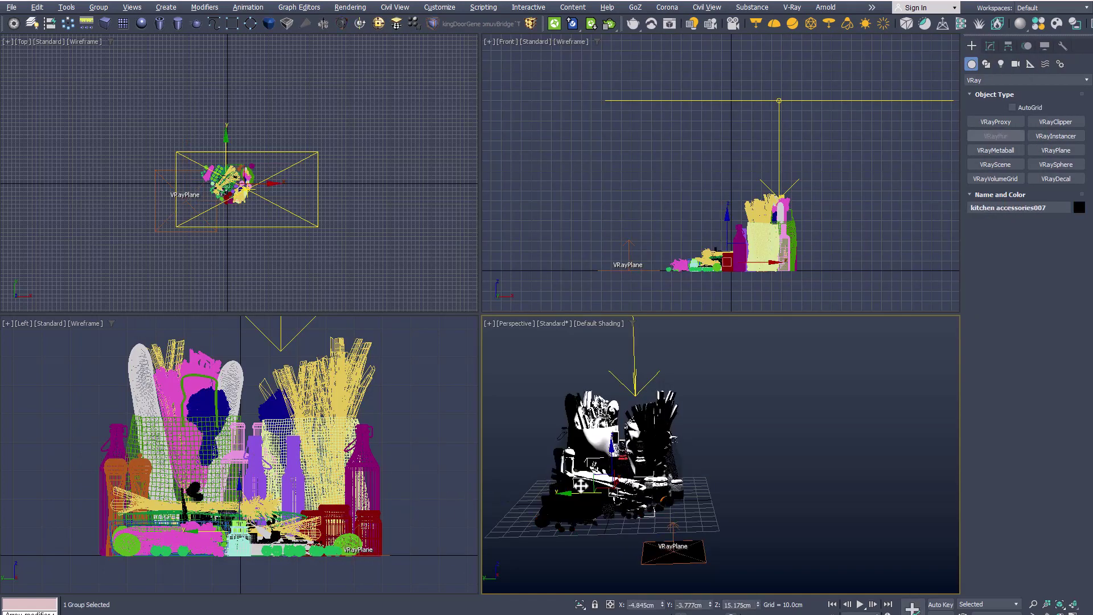
Move the kitchen accessories group along Y to about -96.7 cm, clear of the groceries, and scale it uniformly to about 142 percent
left_click_drag(567, 492, 699, 490)
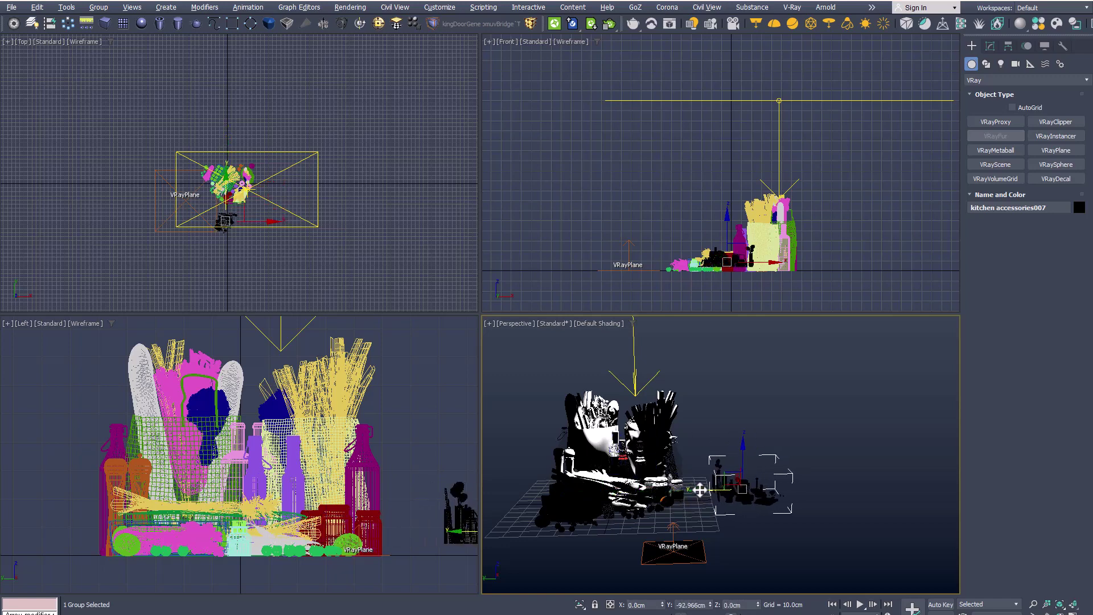
middle_click_drag(723, 514, 681, 529, "alt")
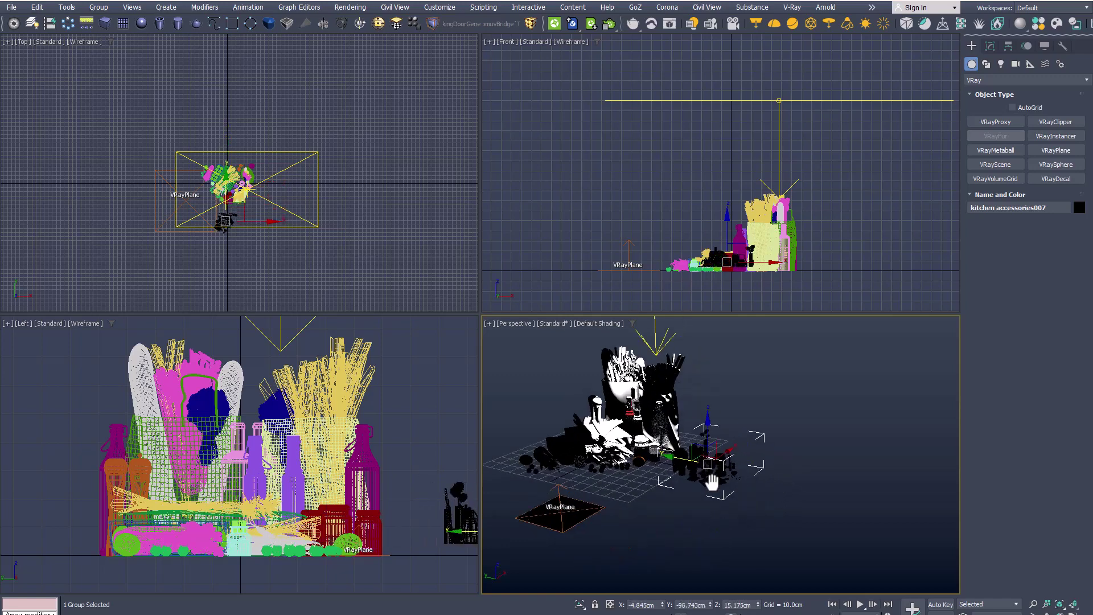
scroll(712, 482, "up", 2)
scroll(686, 480, "up", 3)
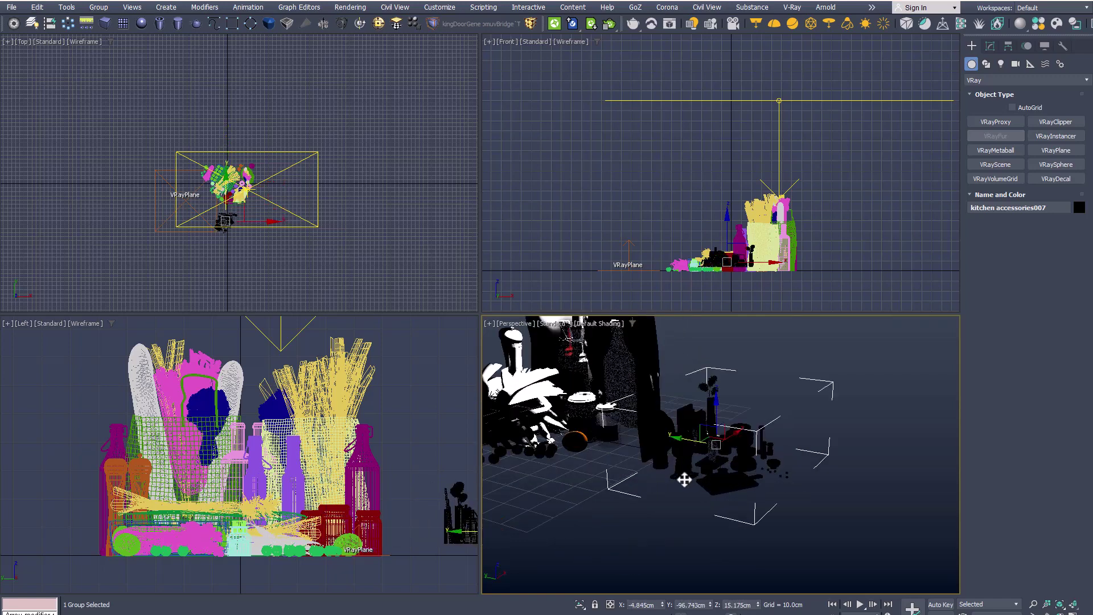
middle_click_drag(685, 480, 744, 505)
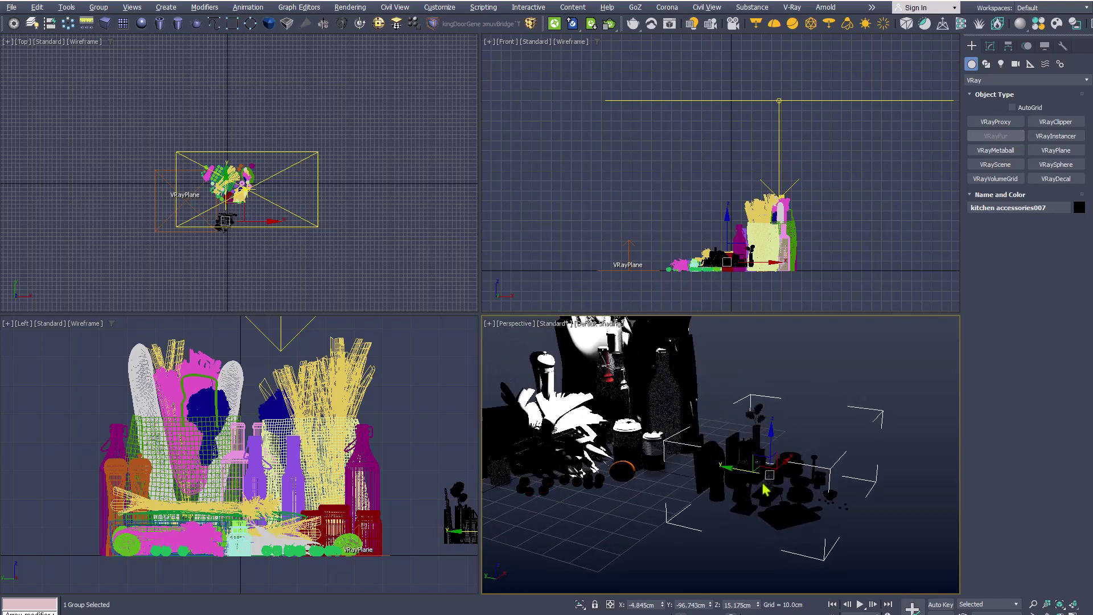
key("r")
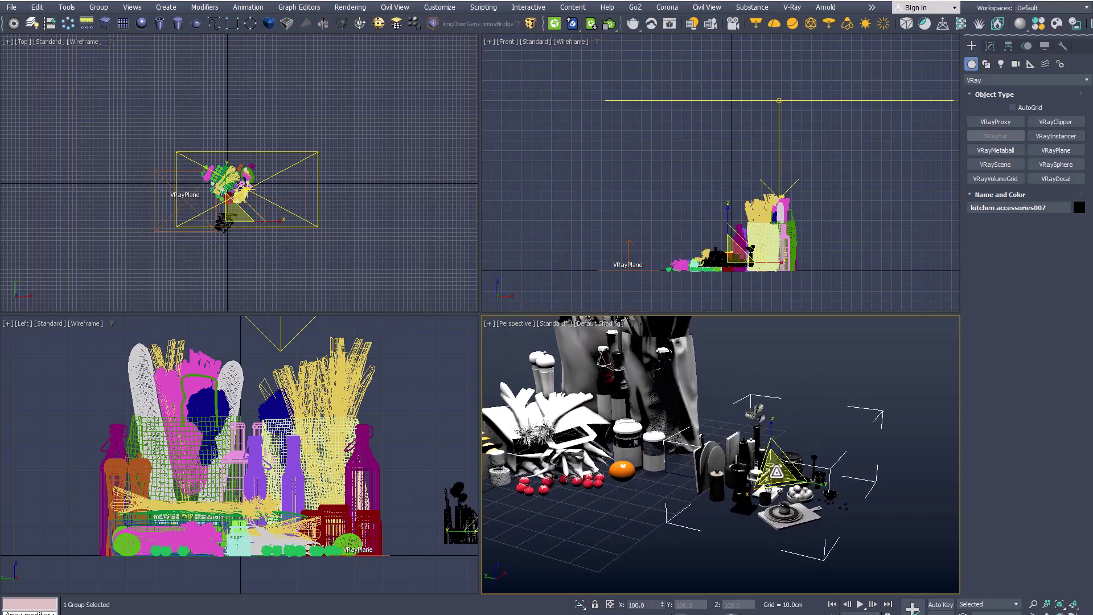
left_click_drag(775, 463, 790, 446)
Render the perspective view framed on the kitchen accessories and examine their materials up close
mouse_move(791, 447)
middle_mouse_down()
mouse_move(716, 431)
mouse_move(718, 442)
middle_mouse_up()
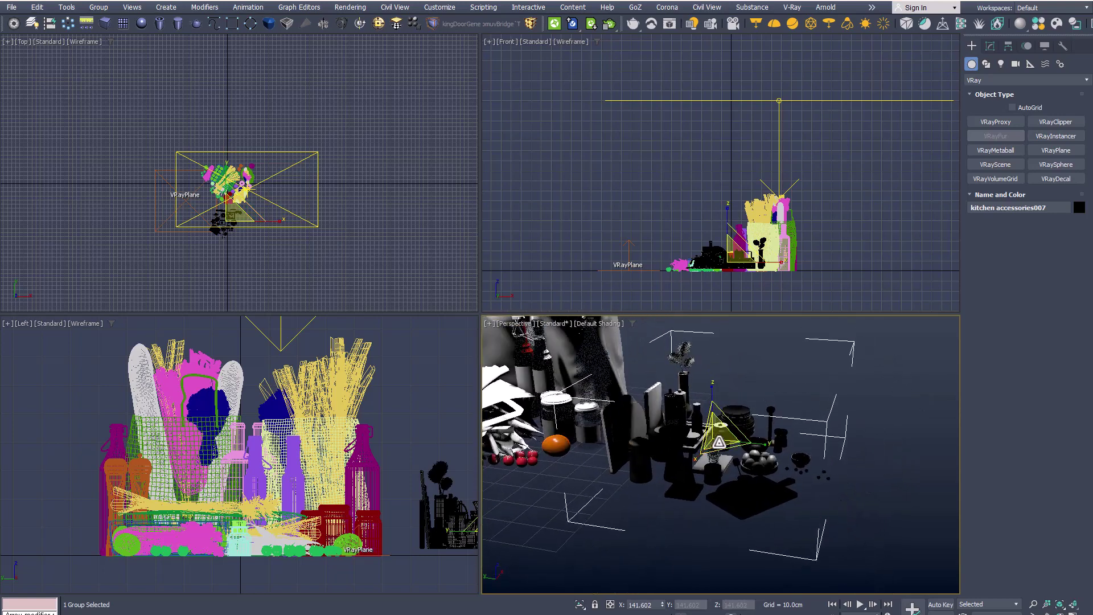
key("shift+q")
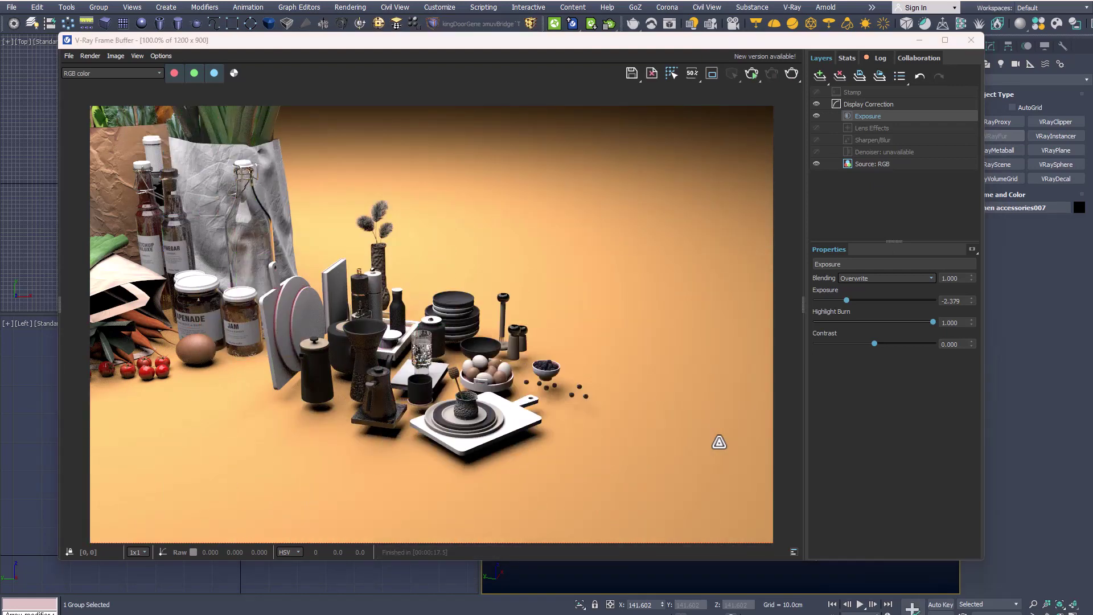
scroll(350, 351, "up", 1)
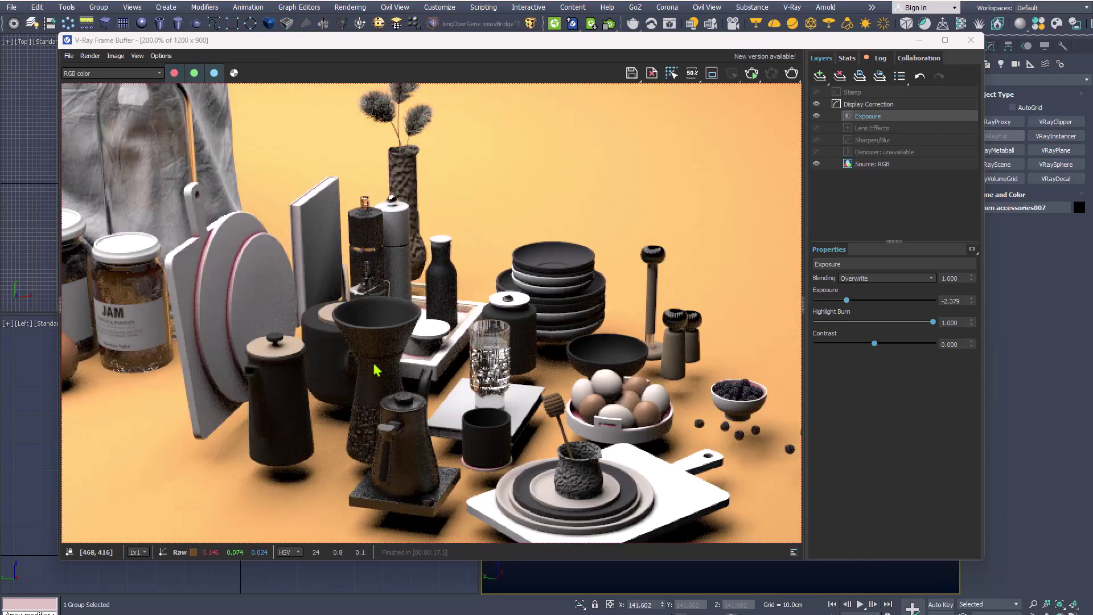
scroll(407, 357, "down", 1)
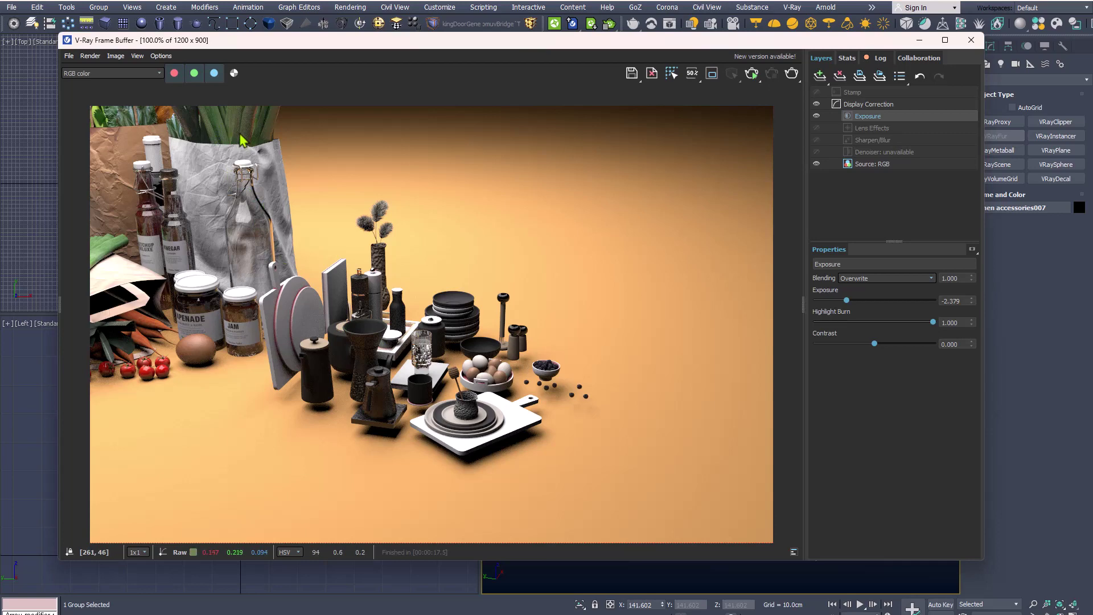
scroll(428, 380, "up", 2)
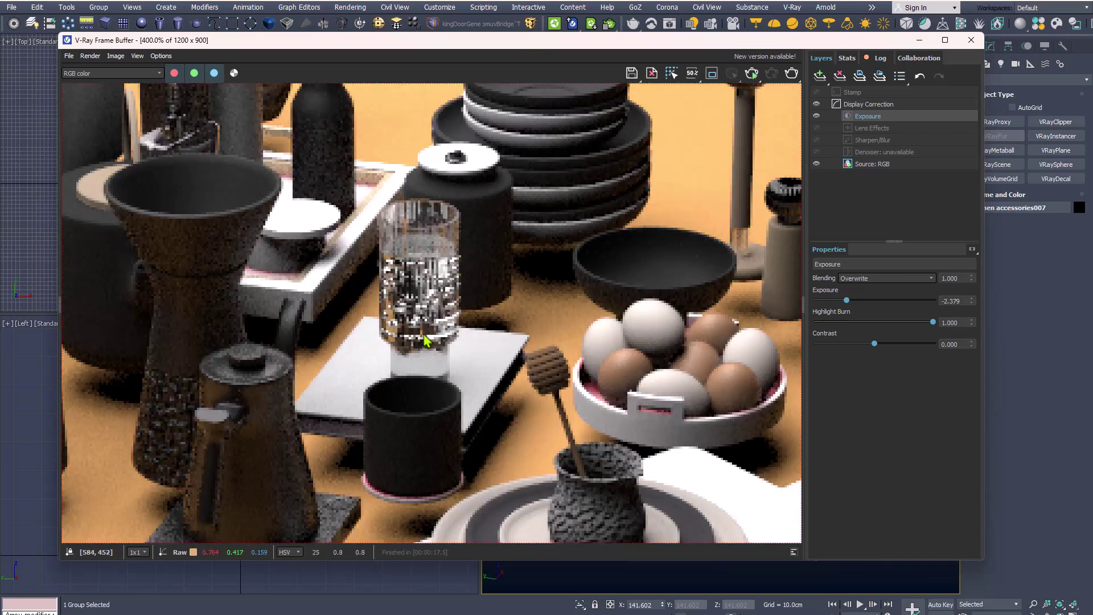
scroll(424, 340, "down", 2)
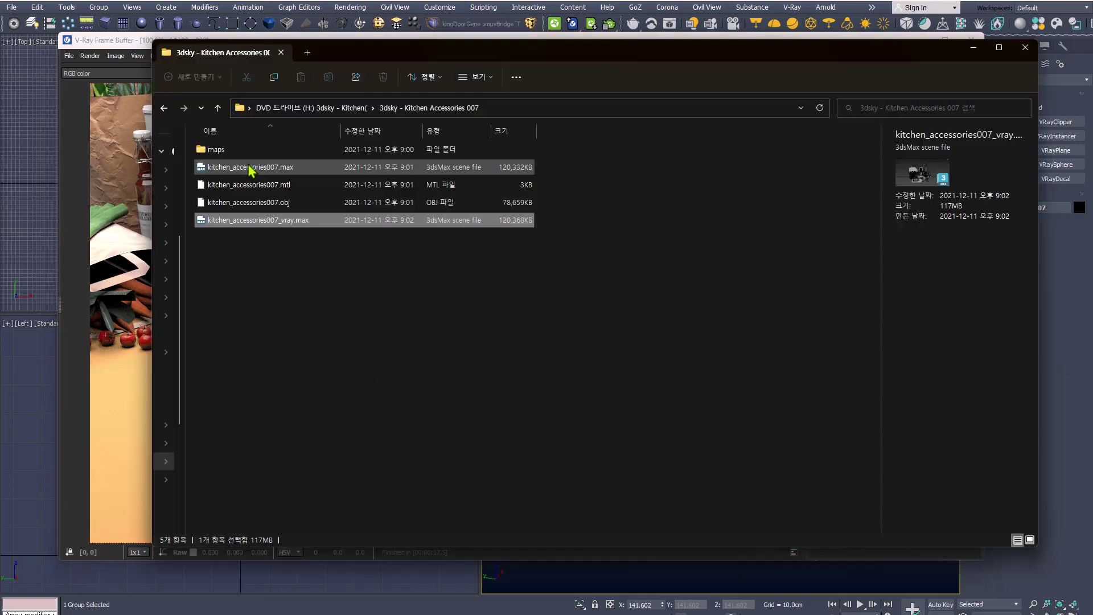
In File Explorer, open the maps folder of Kitchen Accessories 007, copy its full path, and switch back to 3ds Max
double_click(231, 152)
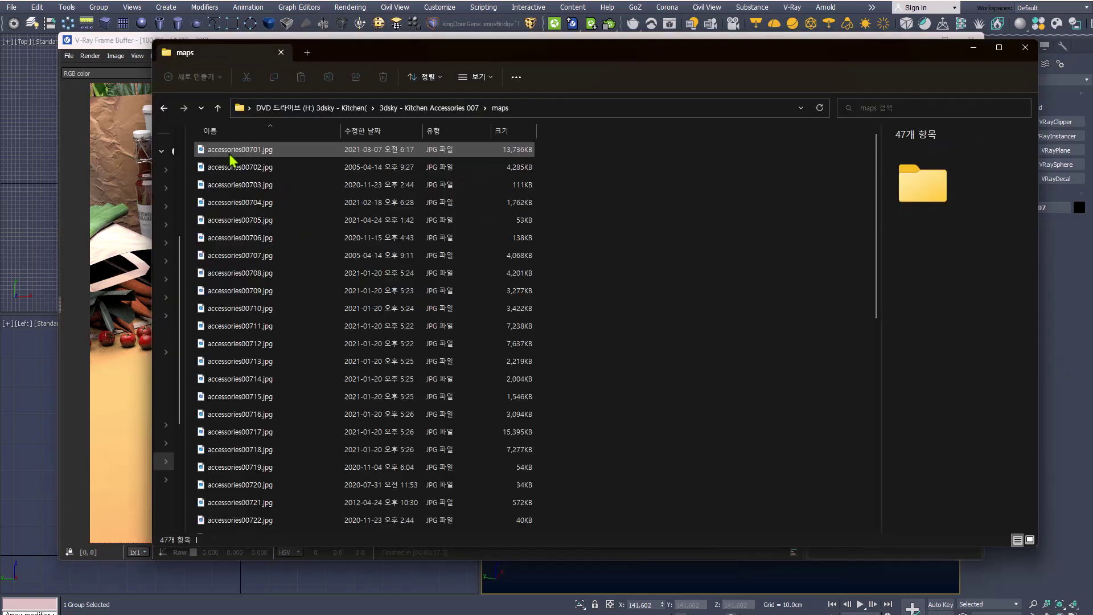
left_click(548, 110)
key("ctrl+c")
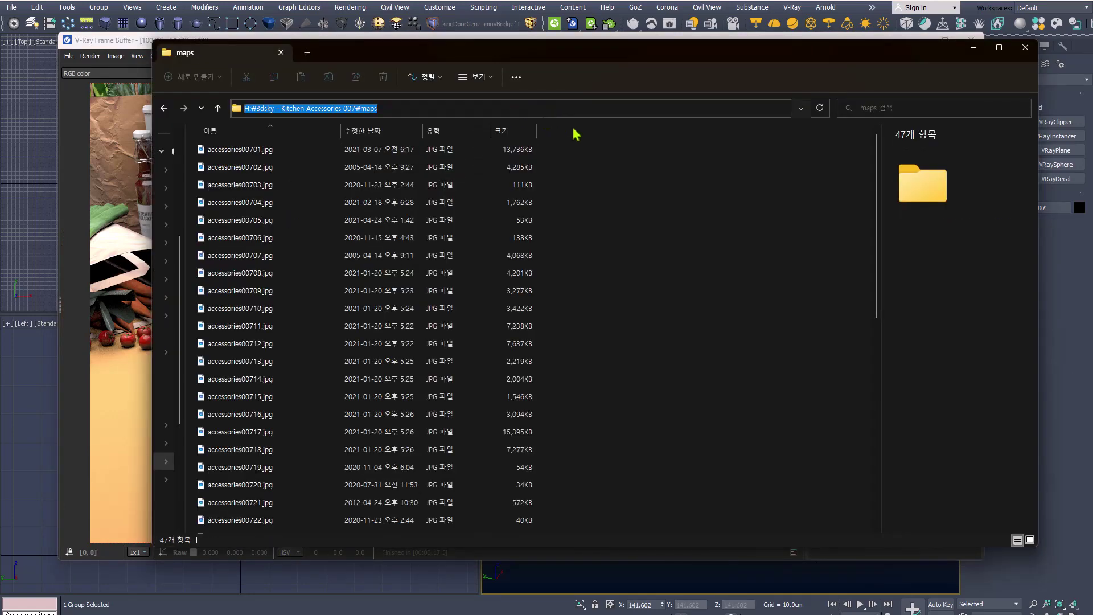
key("alt+Tab")
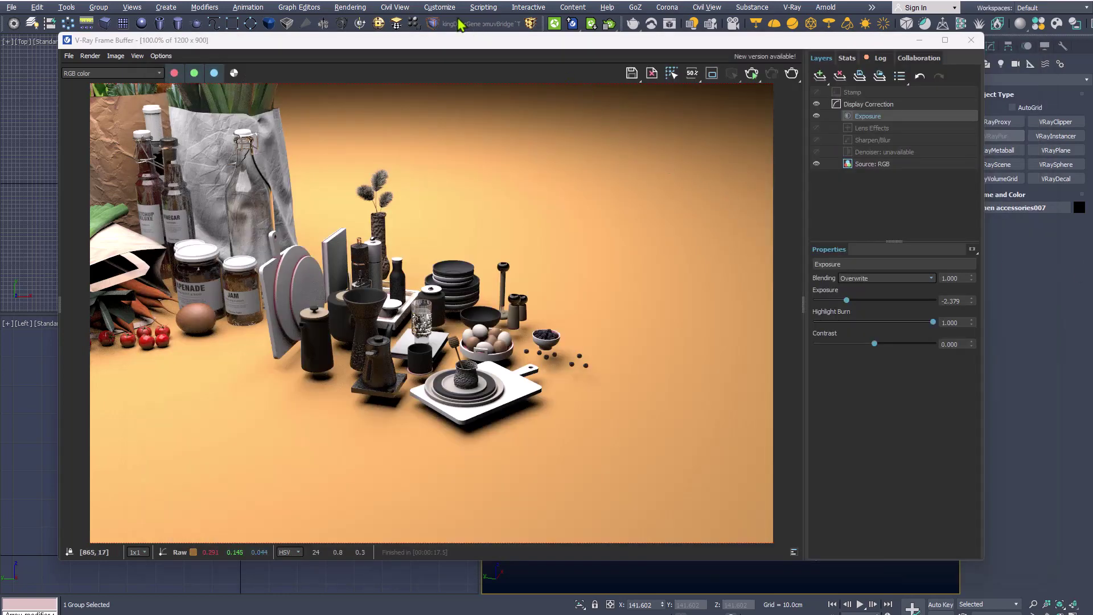
Add H:\3dsky - Kitchen Accessories 007\maps to the project's external file paths and render the perspective view again
left_click(447, 8)
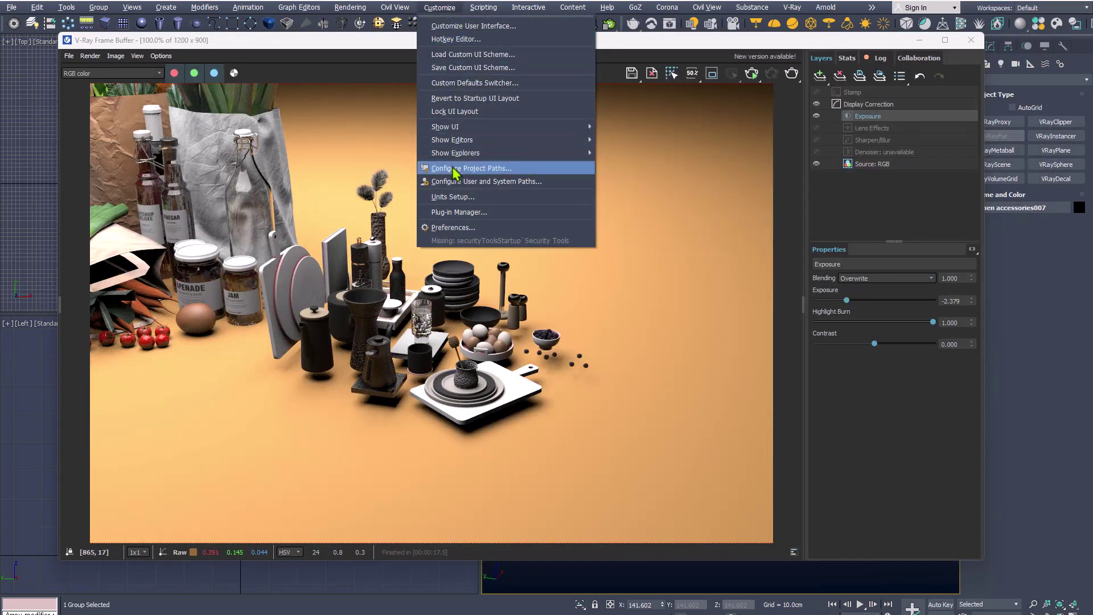
left_click(453, 168)
left_click(713, 251)
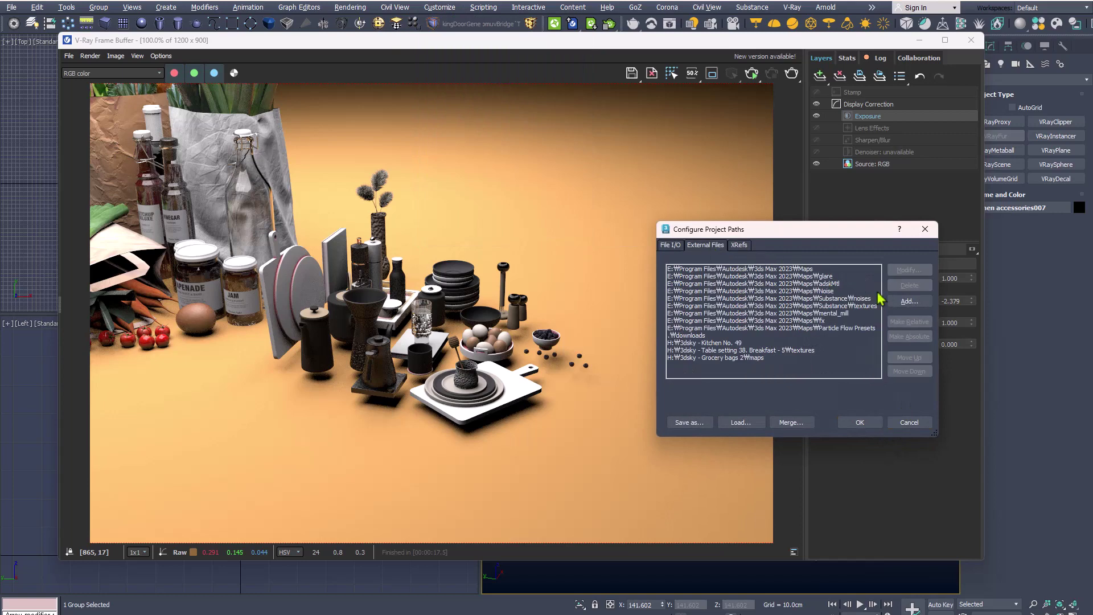
left_click(899, 303)
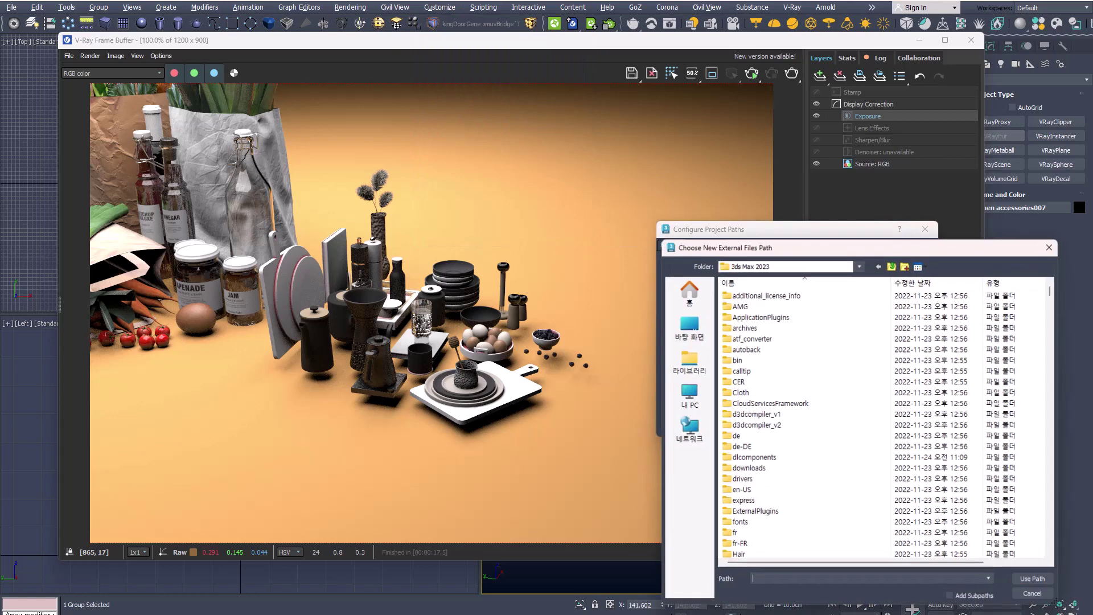
left_click(792, 580)
key("ctrl+v")
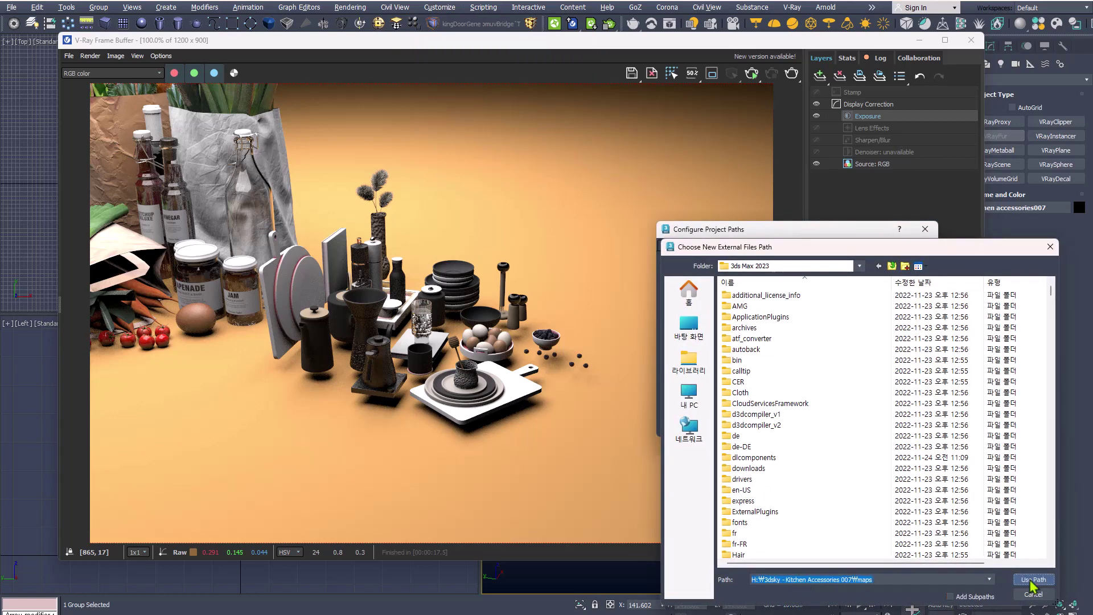
left_click(1034, 579)
left_click(860, 422)
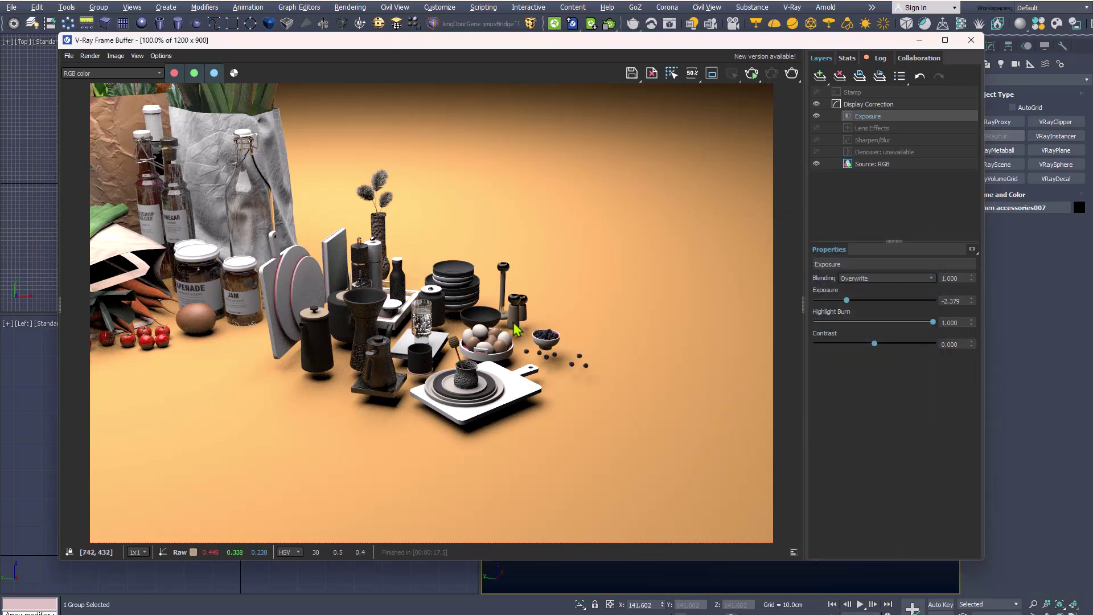
left_click(752, 75)
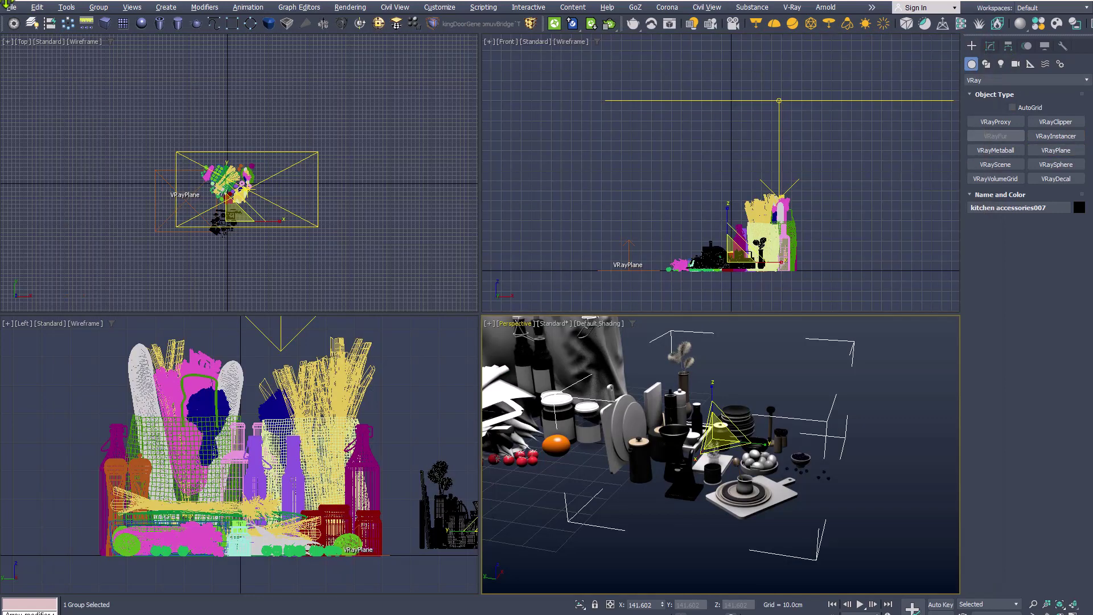
Export the visible objects at the current frame only to the existing Unreal Datasmith file 강의샘플.udatasmith, overwriting it, and dismiss the export warnings
left_click(12, 8)
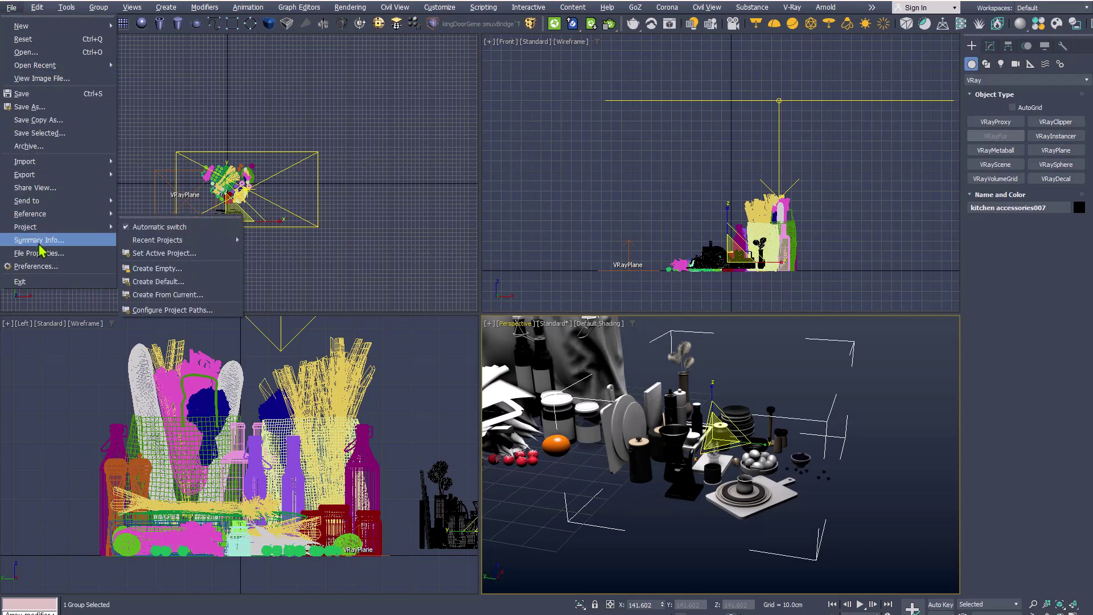
mouse_move(43, 177)
left_click(134, 175)
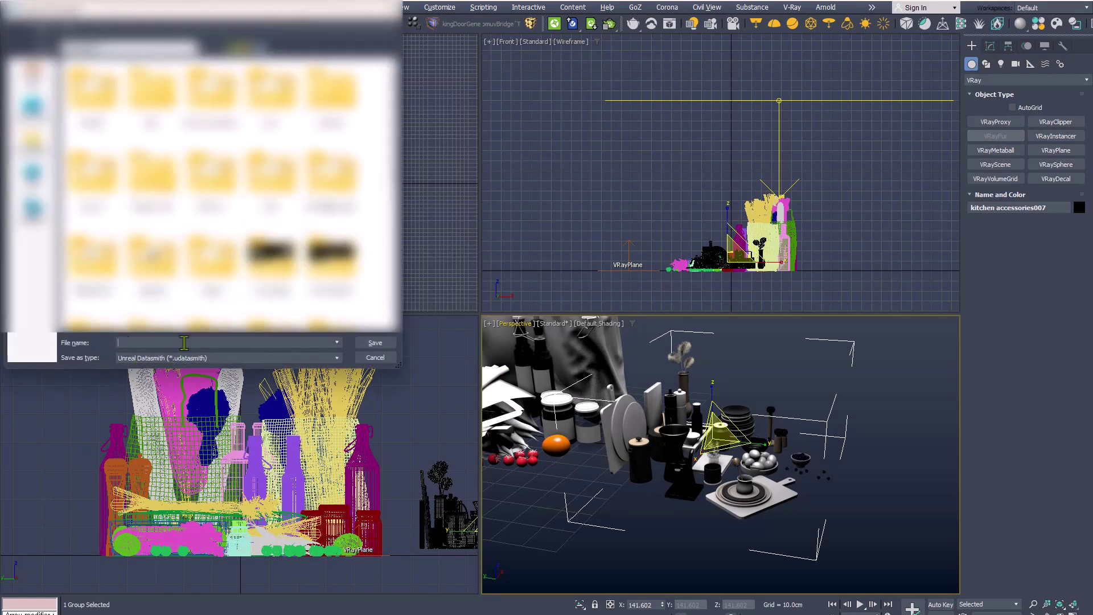
scroll(262, 279, "down", 3)
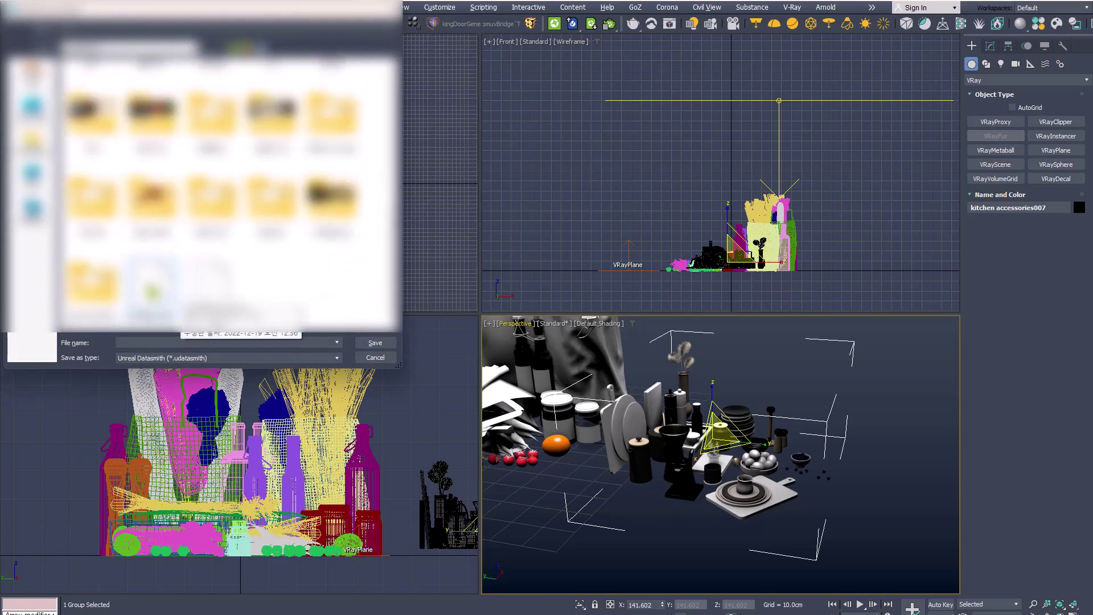
left_click(153, 290)
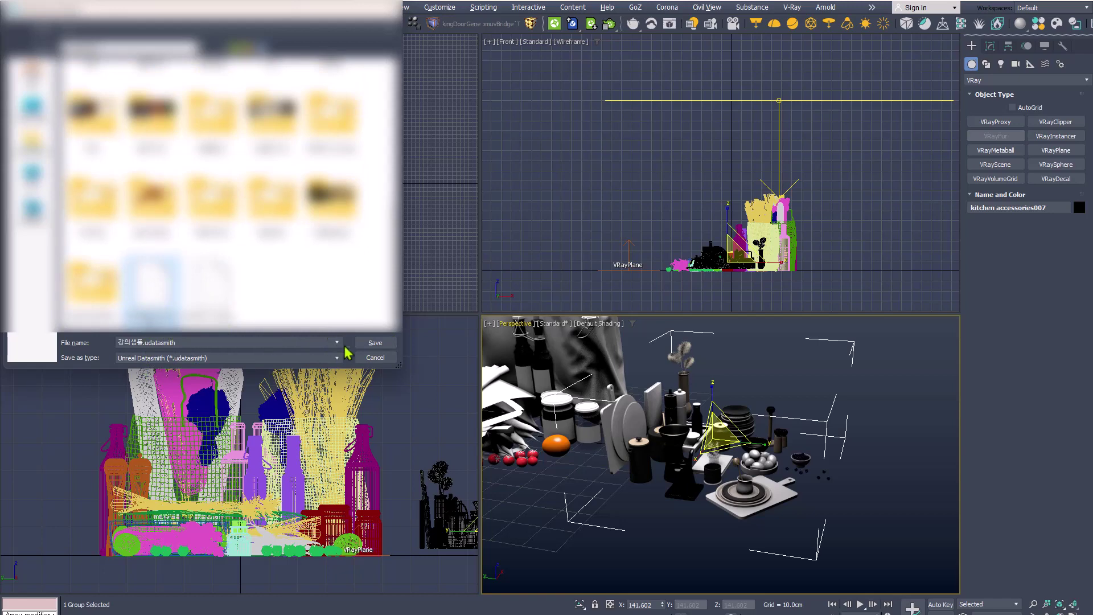
left_click(374, 343)
key("Return")
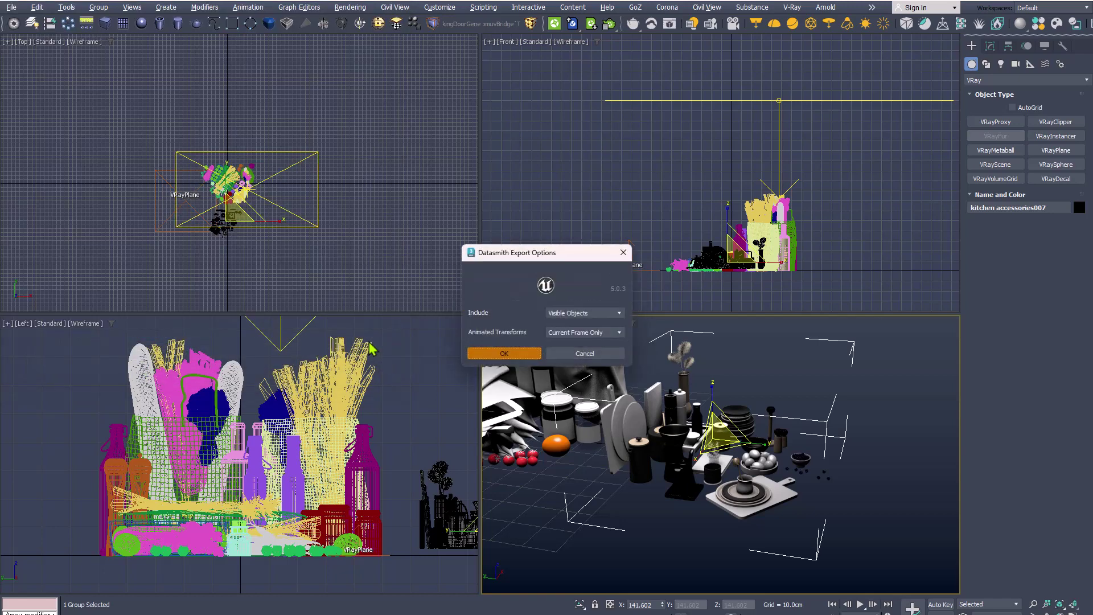
key("Return")
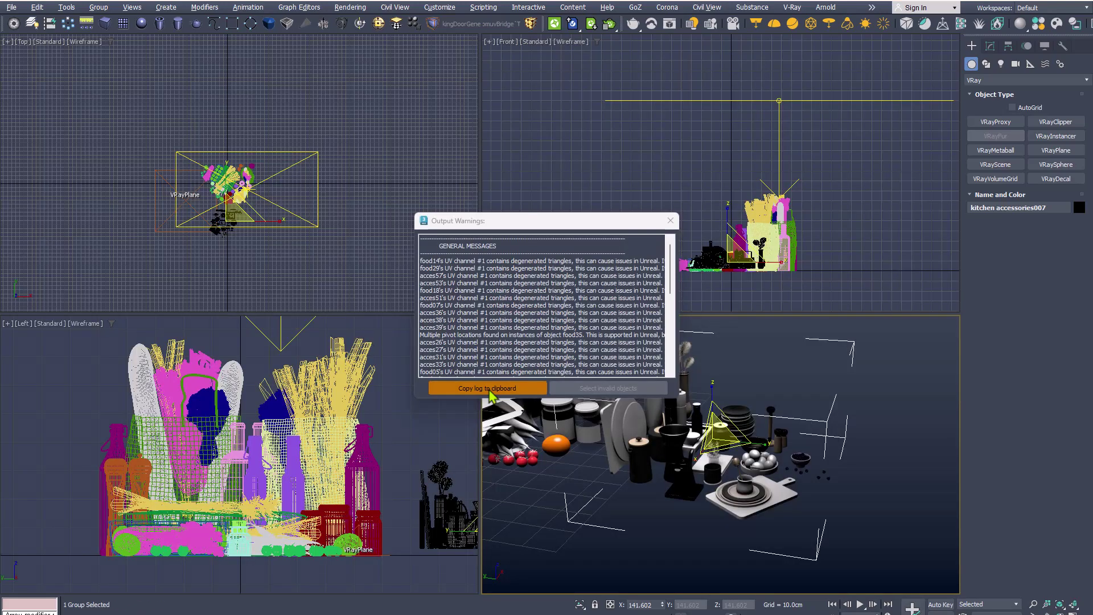
left_click(670, 221)
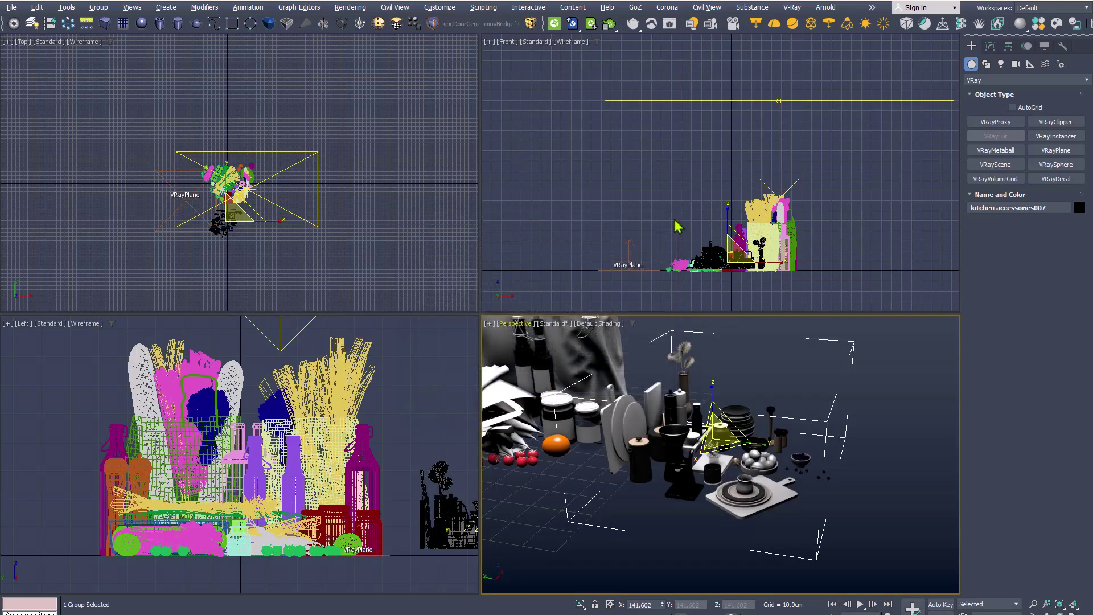
Switch to Twinmotion and import D:/강의샘플.udatasmith as geometry into the new project
key("alt+Tab")
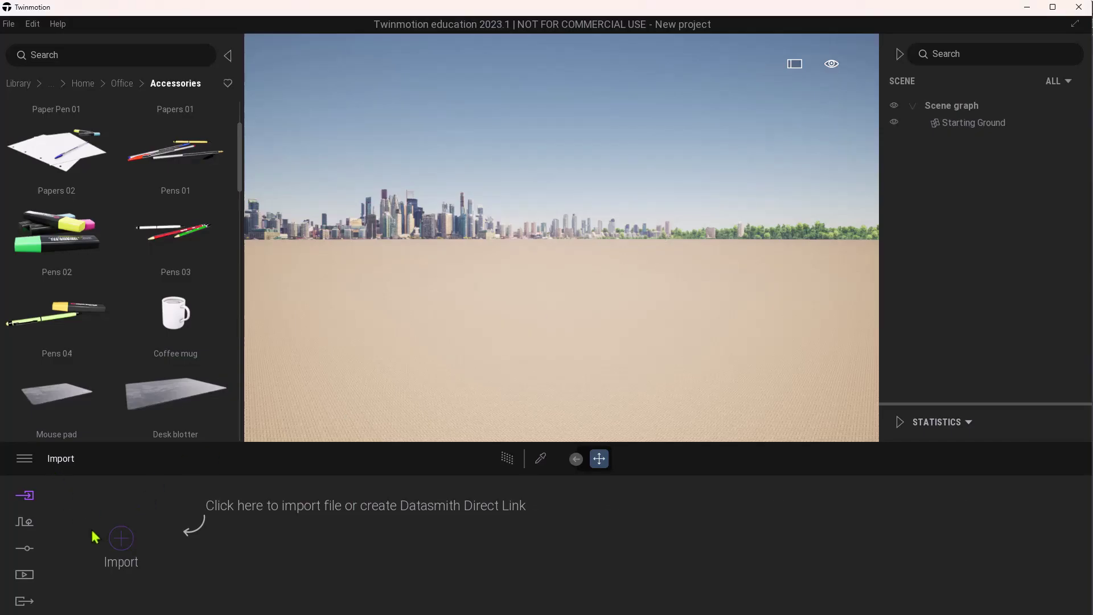
left_click(126, 545)
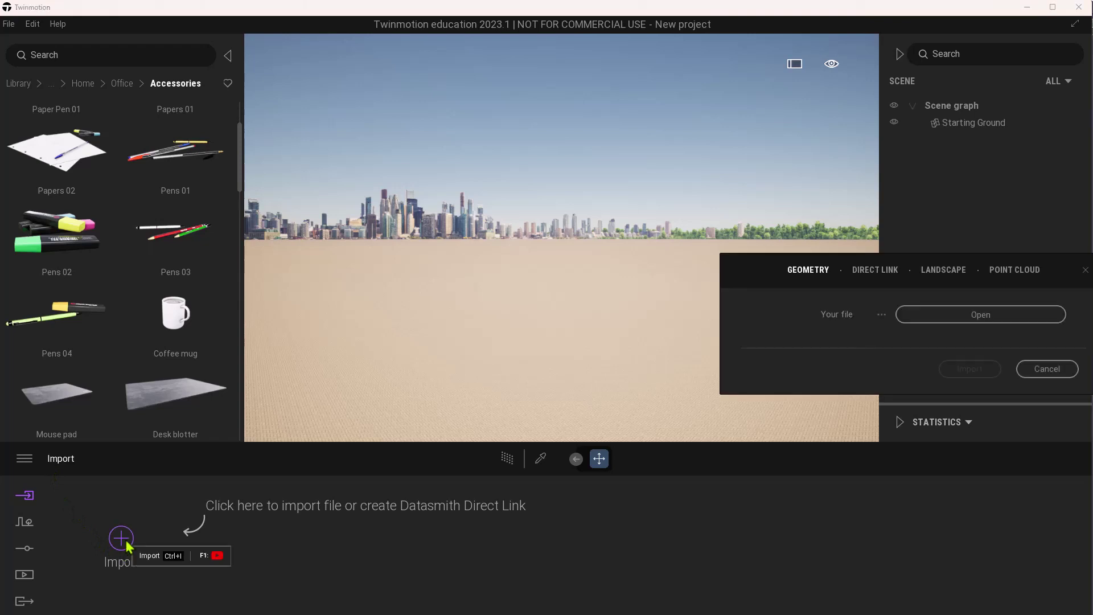
left_click(944, 324)
left_click(1025, 302)
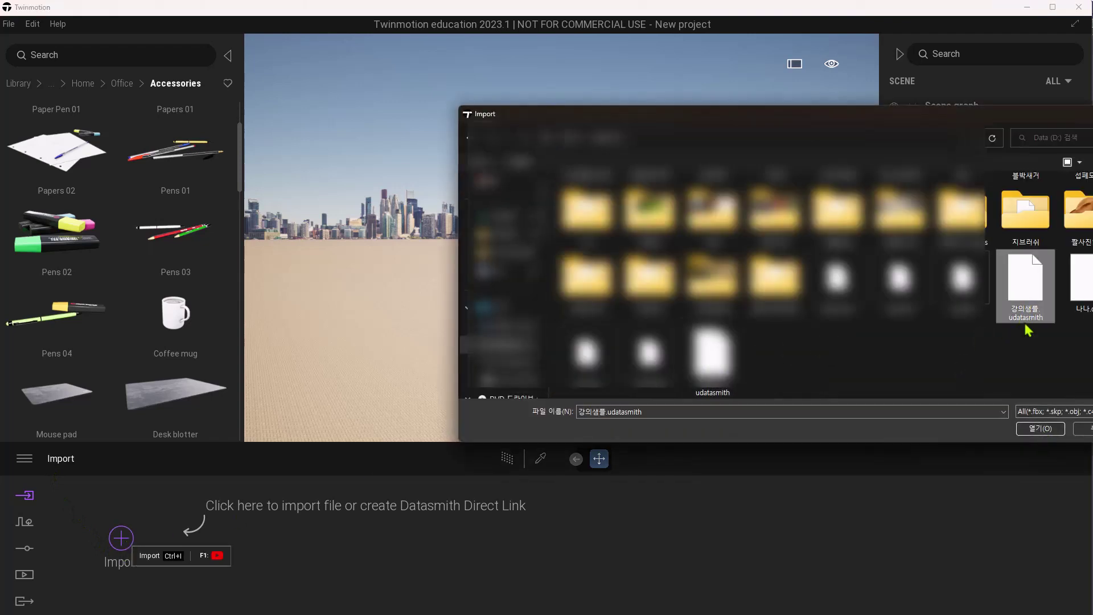
left_click(1040, 428)
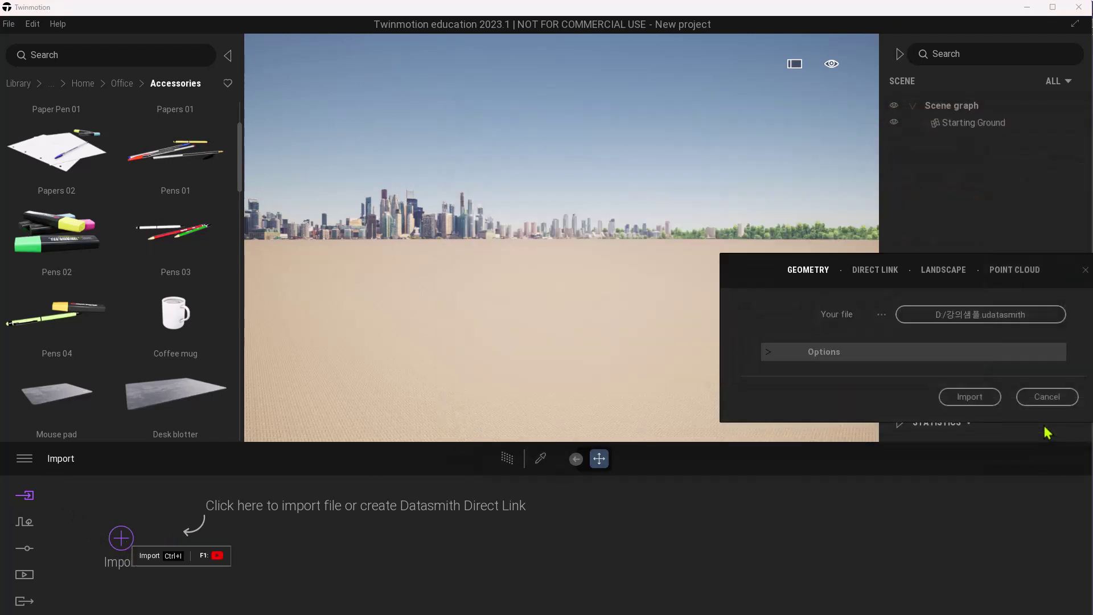
left_click(967, 396)
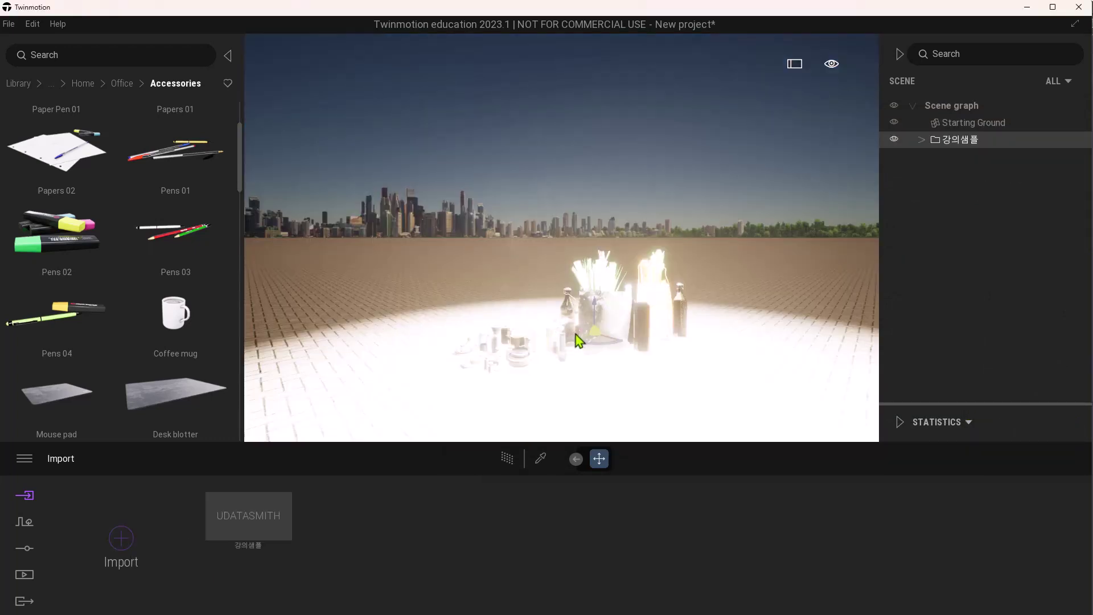
Expand the imported 강의샘플 group and its lights in the scene graph and set the time of day to 23:58
scroll(622, 329, "down", 3)
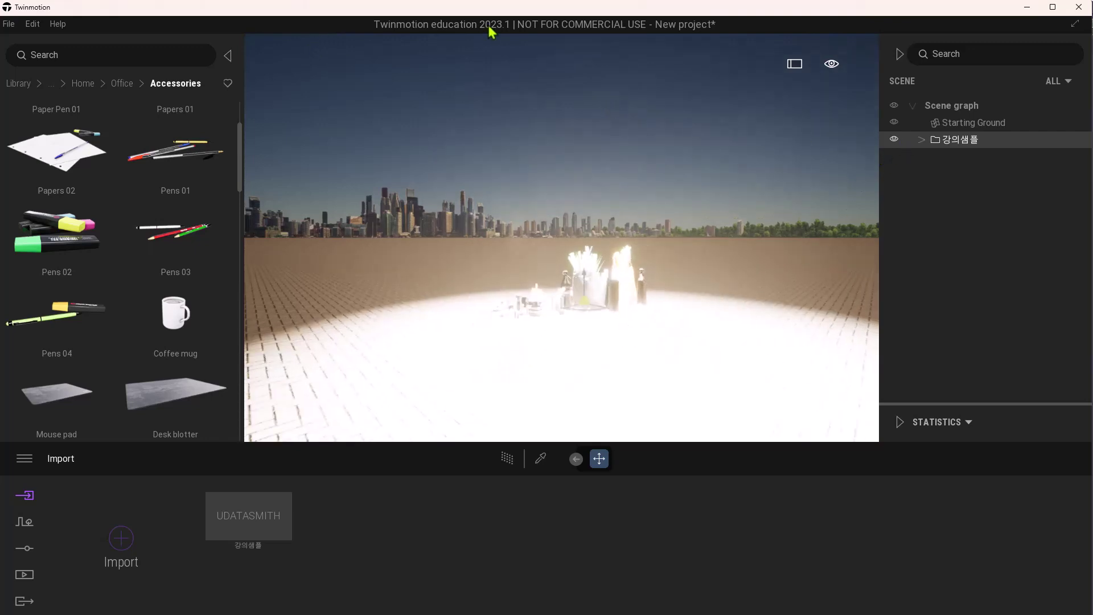
left_click(921, 140)
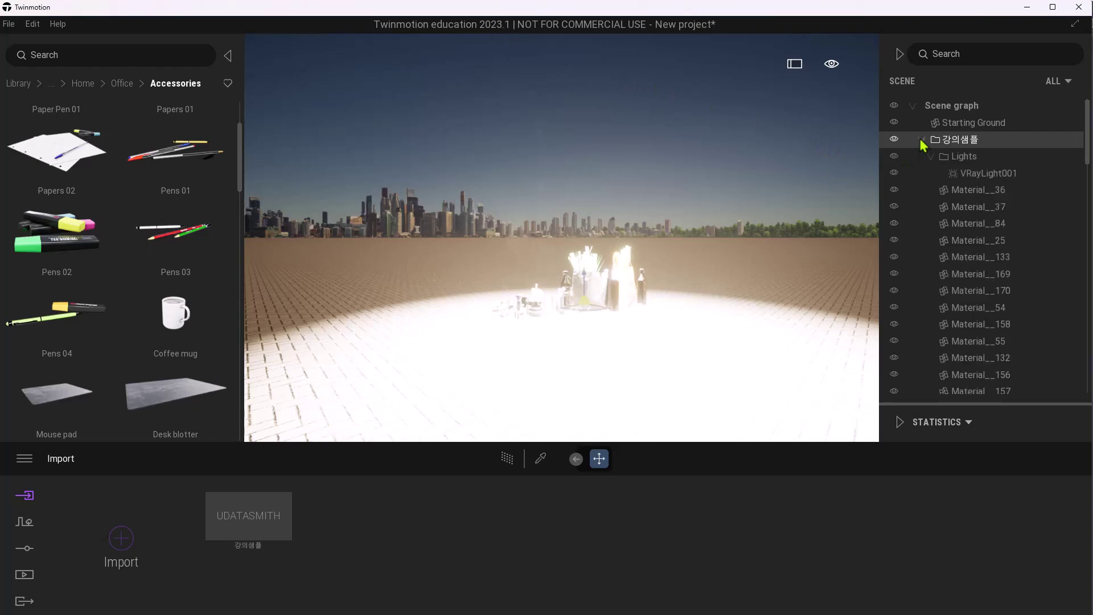
left_click(894, 173)
left_click(894, 172)
left_click(24, 547)
left_click(579, 566)
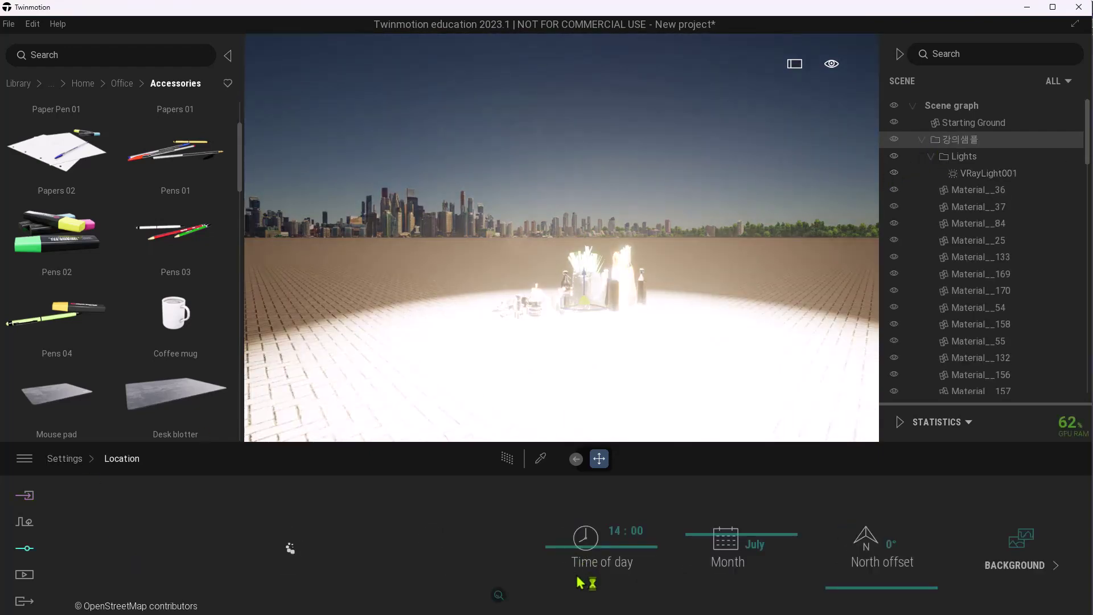
left_click_drag(619, 545, 621, 608)
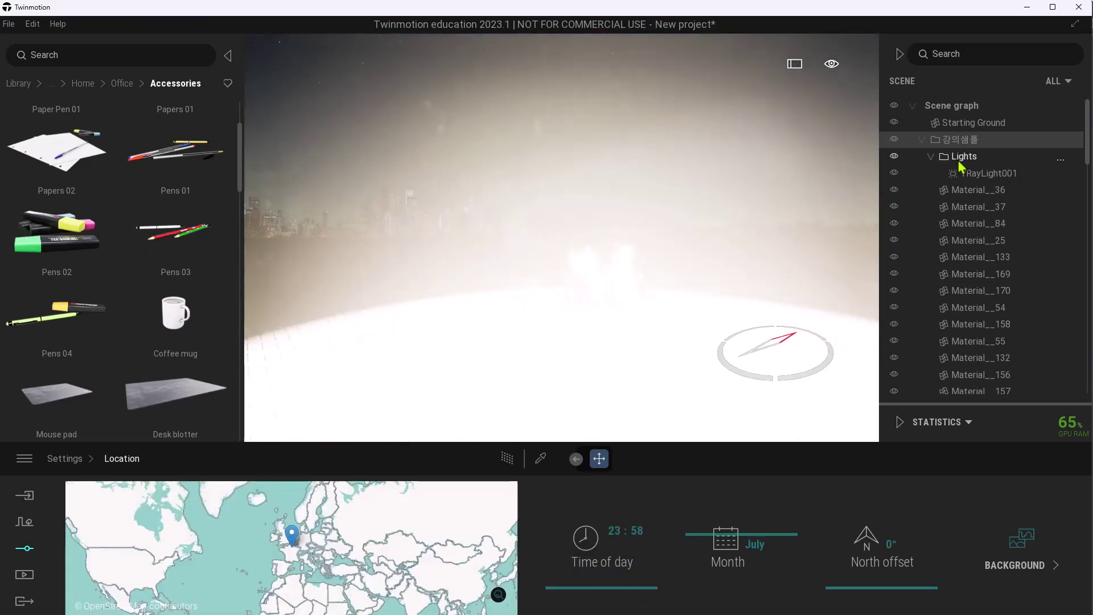
Lower the intensity of VRayLight001 to 1035 lm and view the lit groceries and kitchen accessories from another side
left_click(967, 176)
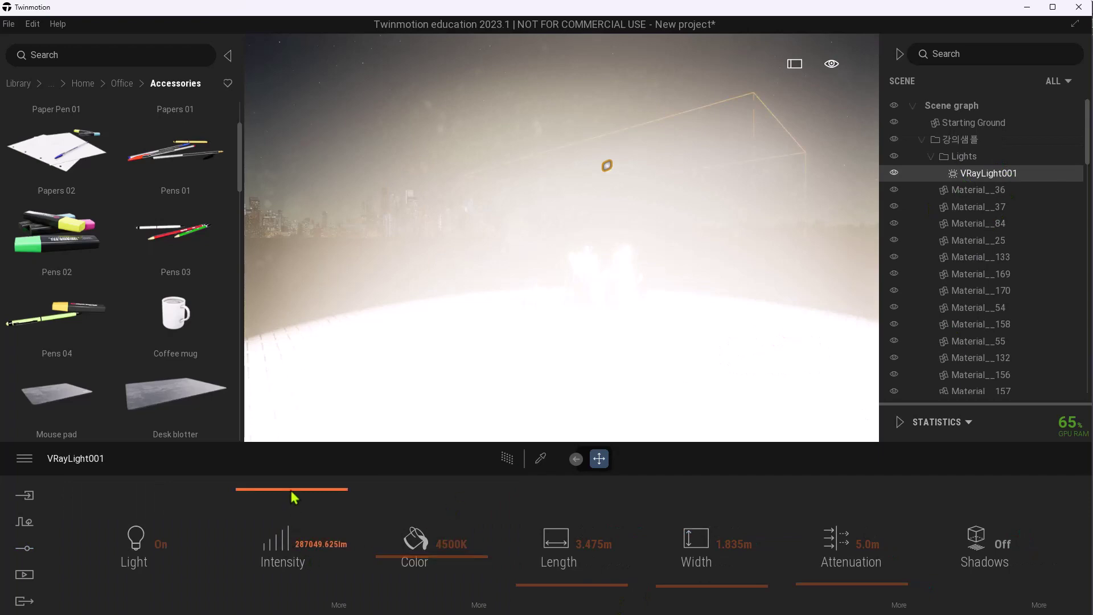
left_click_drag(292, 510, 288, 580)
scroll(597, 309, "up", 5)
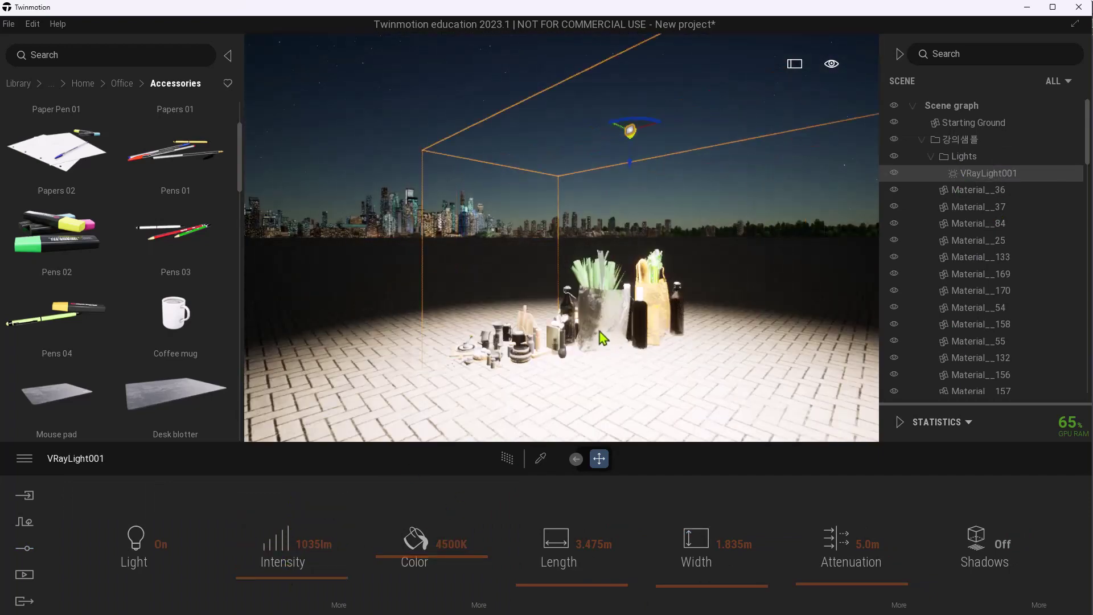
left_click_drag(548, 362, 463, 322)
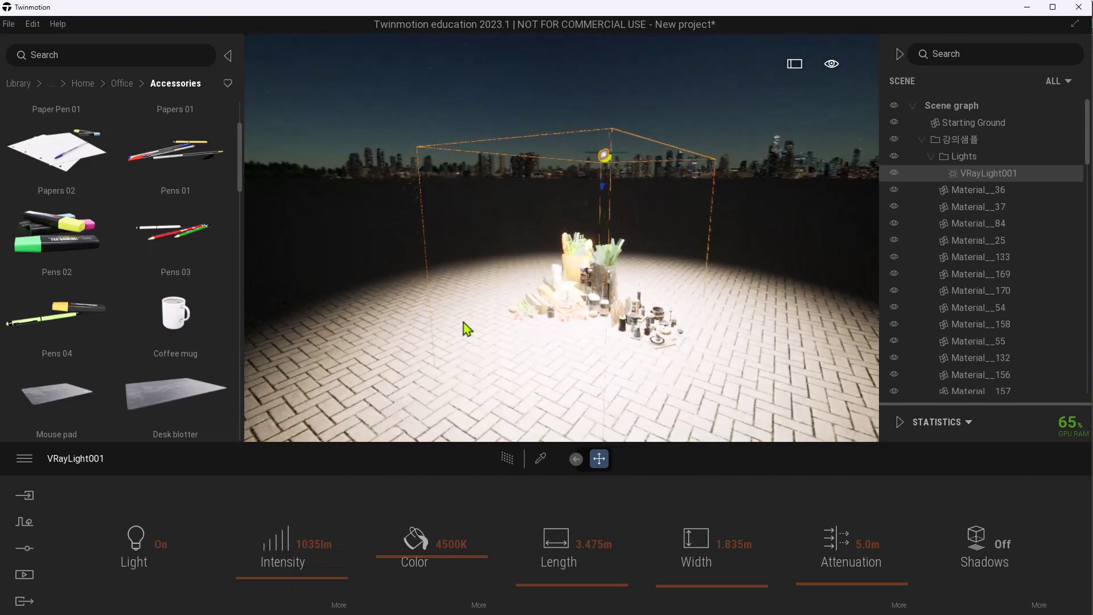
Look through the Kitchen object categories under Home in the asset library
left_click(23, 84)
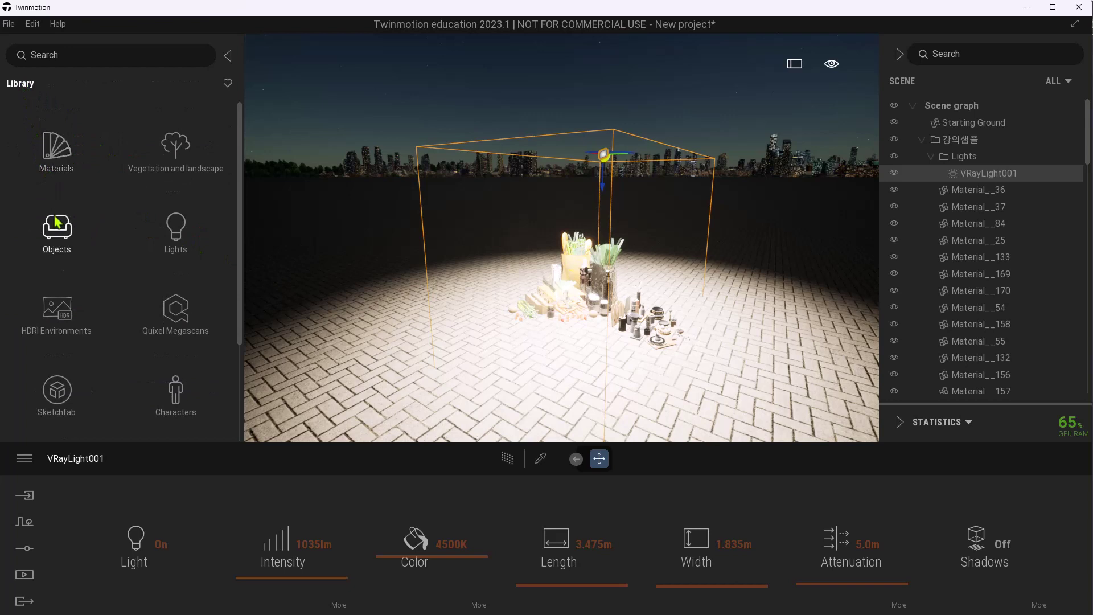
left_click(49, 234)
left_click(169, 169)
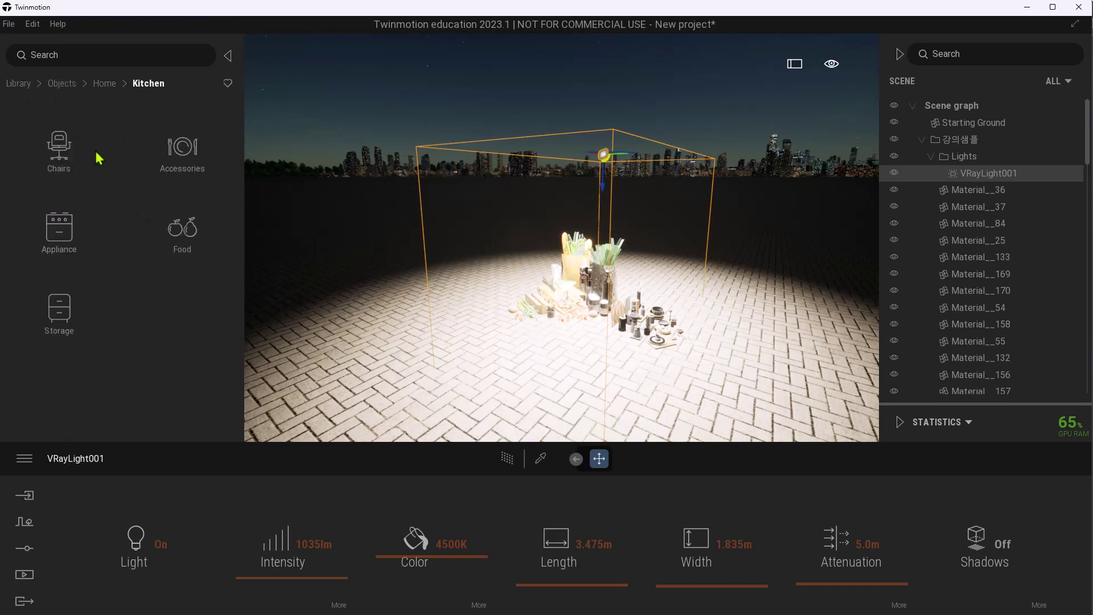
left_click(58, 230)
left_click(81, 83)
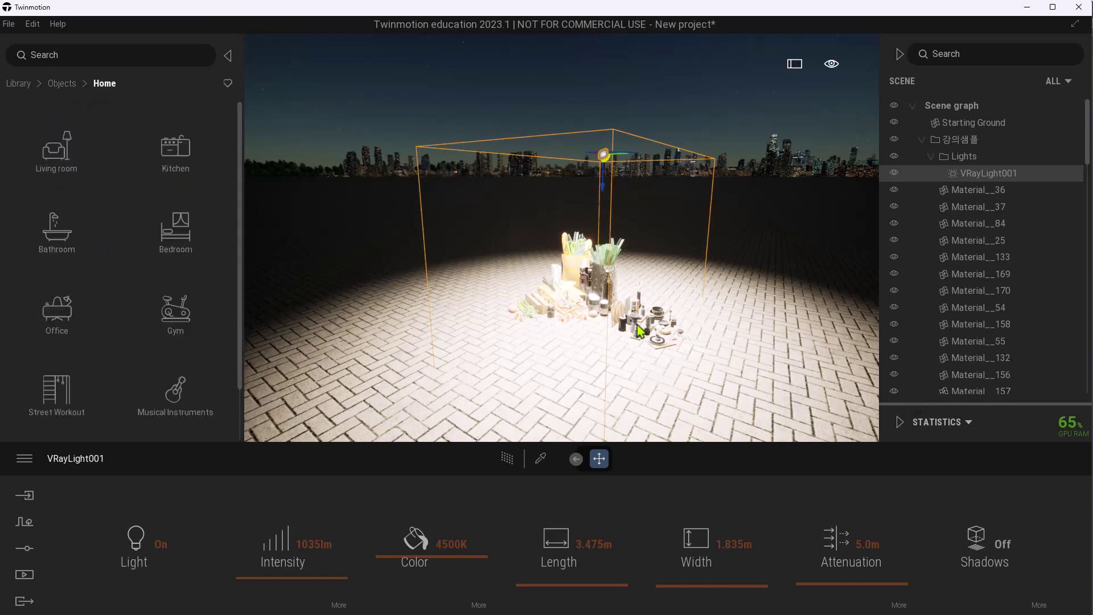
Switch to the web browser and look over the Twinmotion lecture list on maxchobo.com
key("alt+Tab")
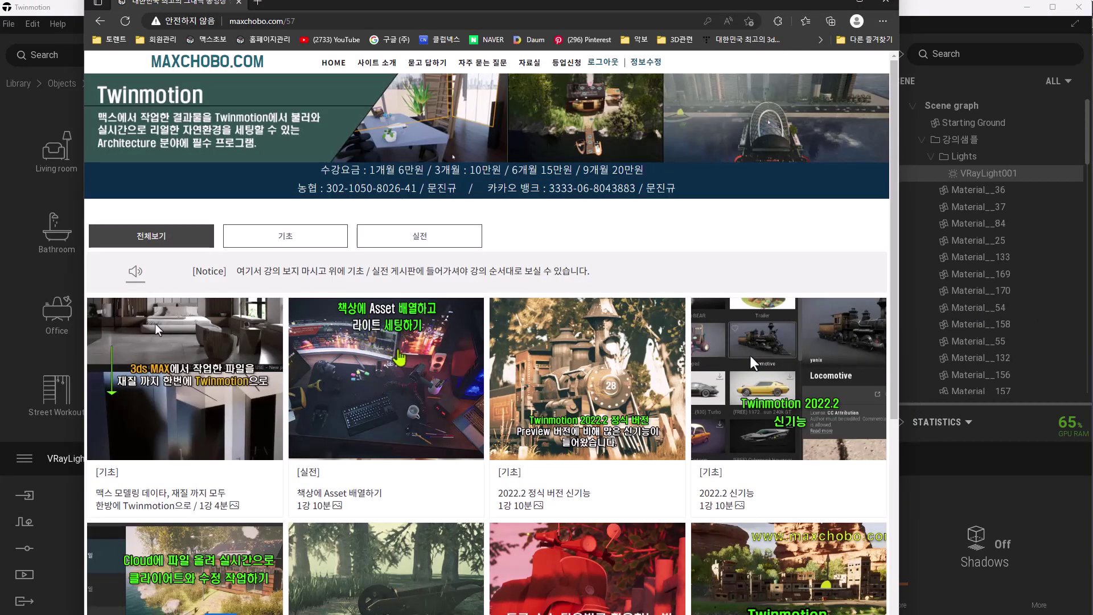
scroll(487, 342, "down", 2)
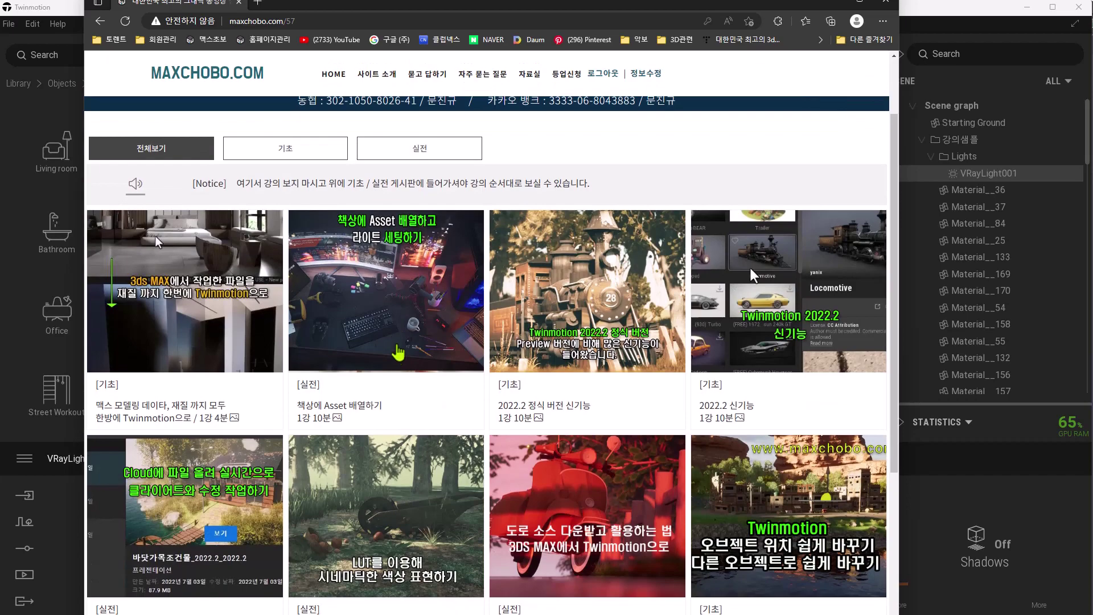
scroll(487, 341, "up", 2)
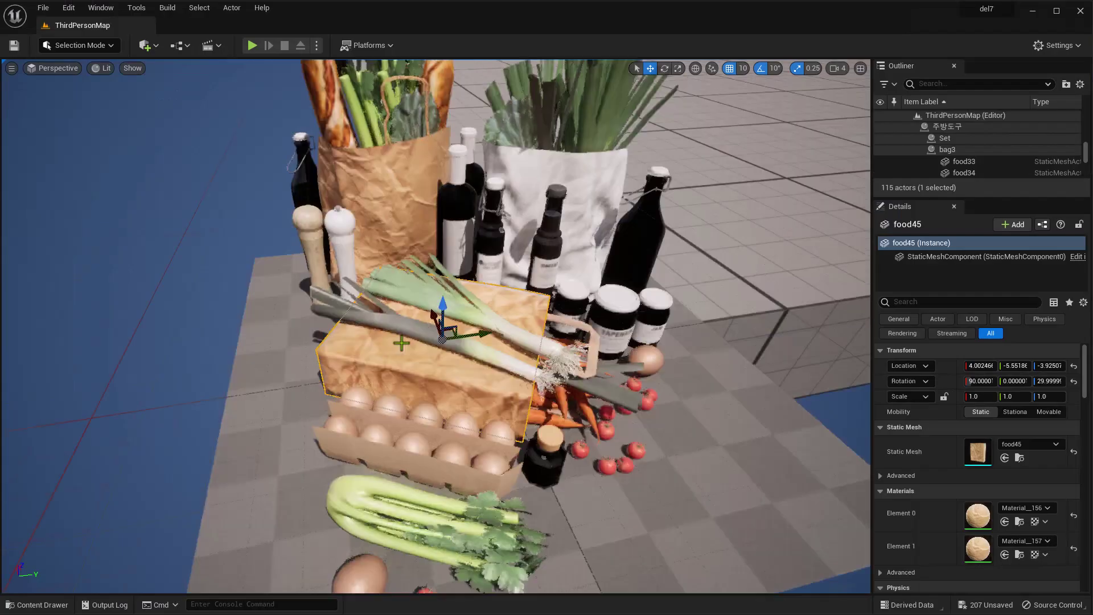
In Unreal Editor, examine the grocery bags model in ThirdPersonMap up close and from a distance
key("f")
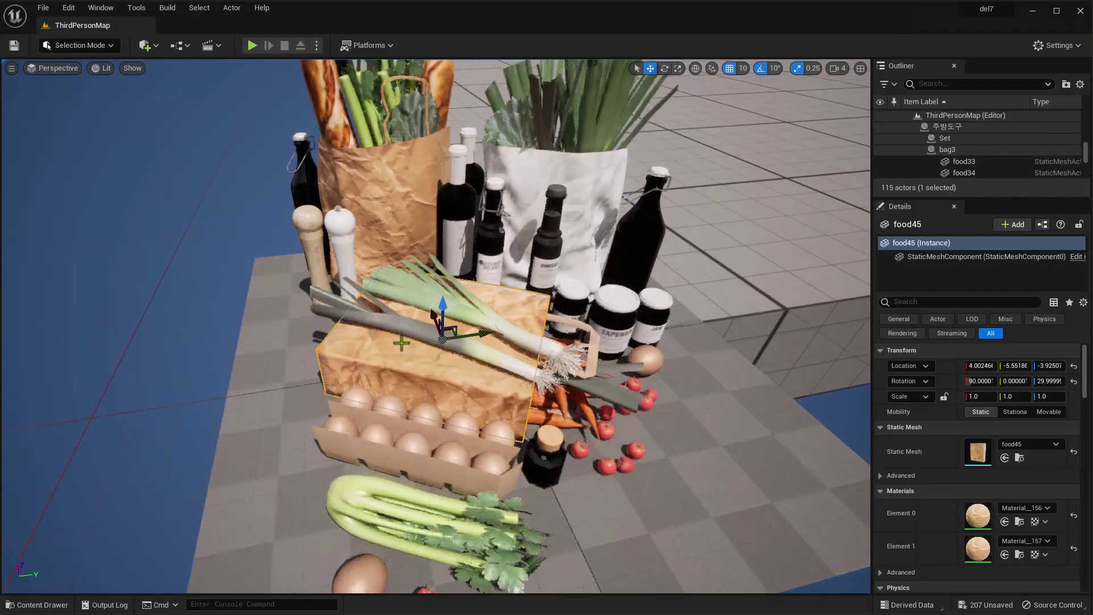
scroll(401, 343, "up", 5)
scroll(400, 343, "down", 10)
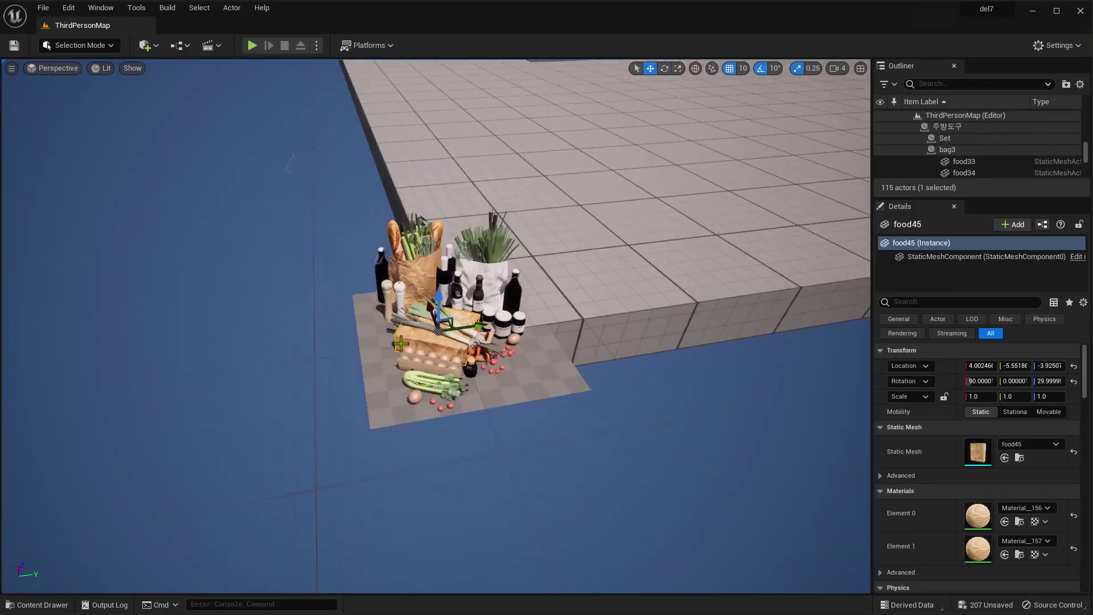